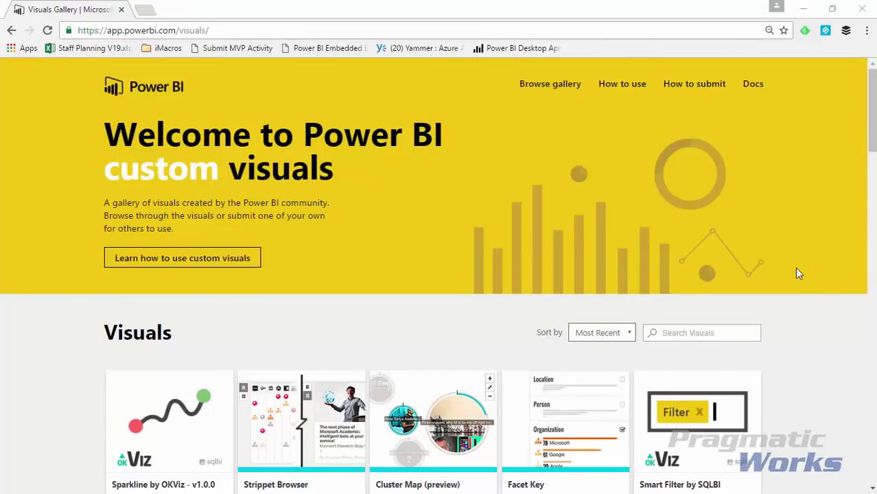
Find the Timeline visual in the custom visuals gallery and review its details.
{"action": "scroll", "coordinate": [796, 268], "scroll_direction": "down", "scroll_amount": 7}
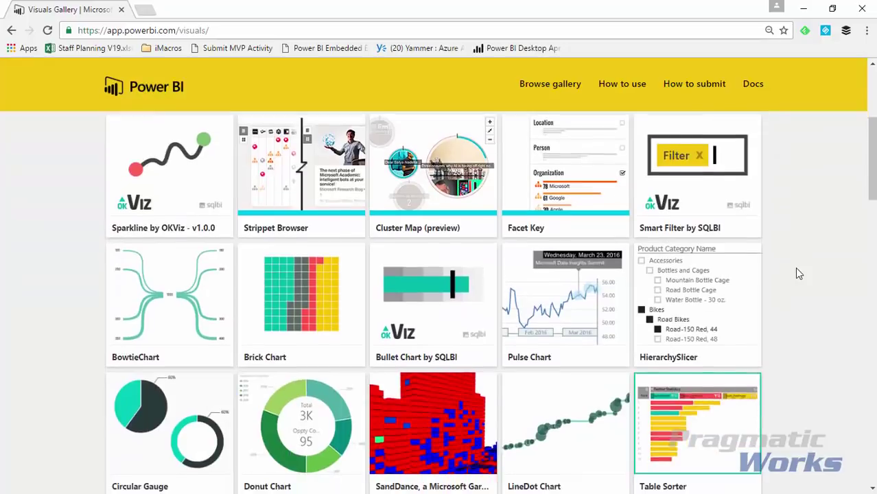
{"action": "scroll", "coordinate": [795, 267], "scroll_direction": "down", "scroll_amount": 9}
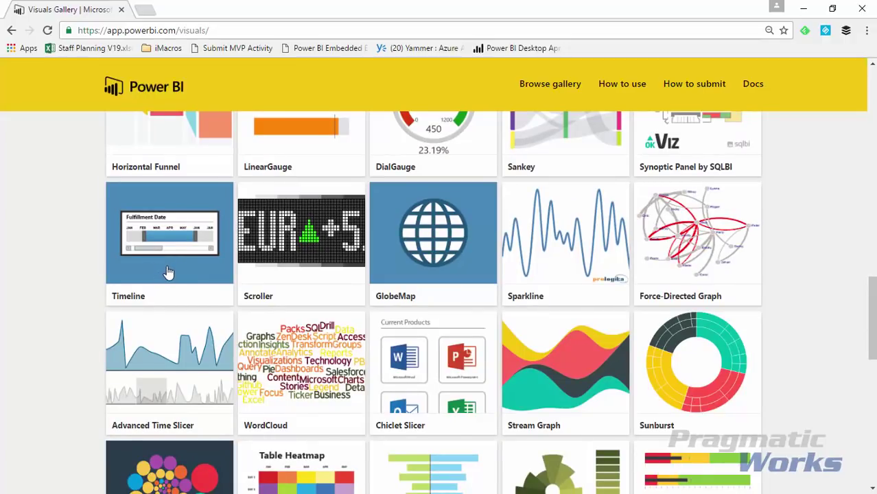
{"action": "left_click", "coordinate": [174, 269]}
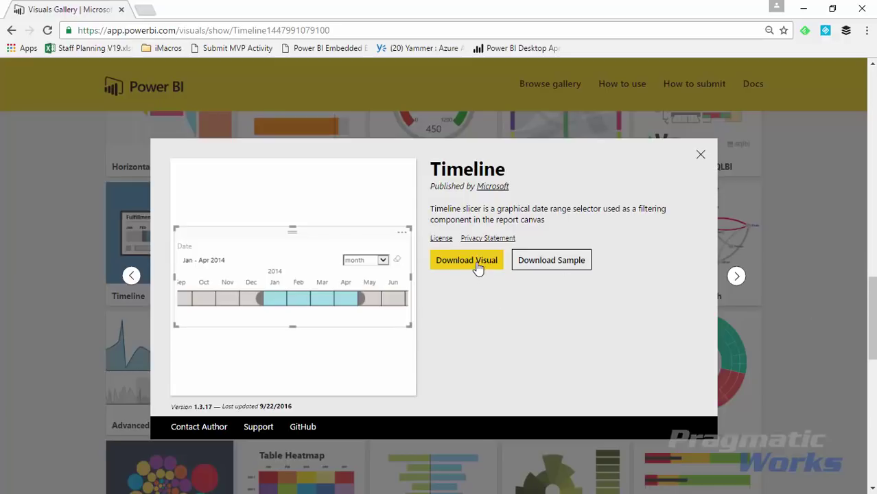
{"action": "left_click", "coordinate": [701, 156]}
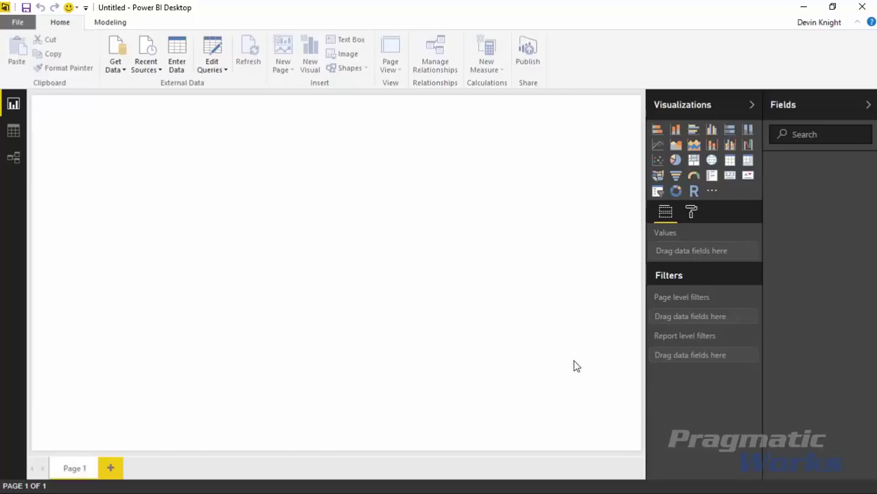
In Power BI Desktop, load the Daily Prices table from the Excel workbook Gold Prices.xlsx in the Power BI Custom Visuals Data folder.
{"action": "left_click", "coordinate": [120, 71]}
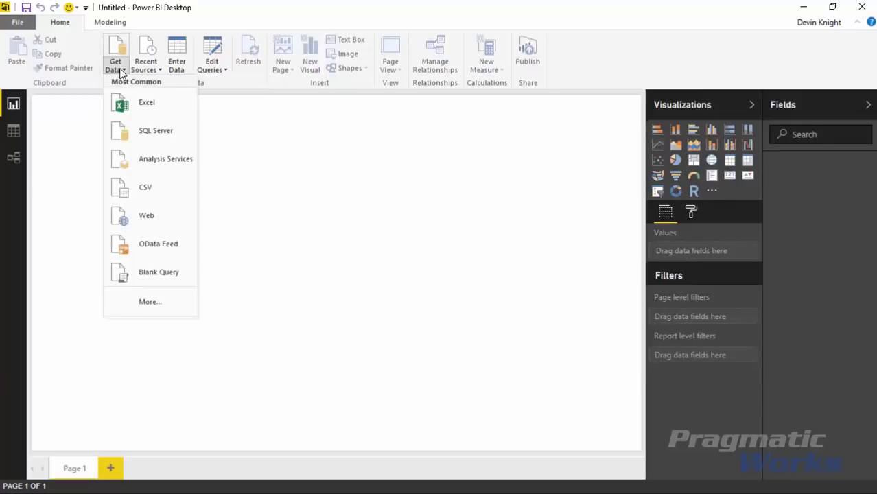
{"action": "left_click", "coordinate": [170, 107]}
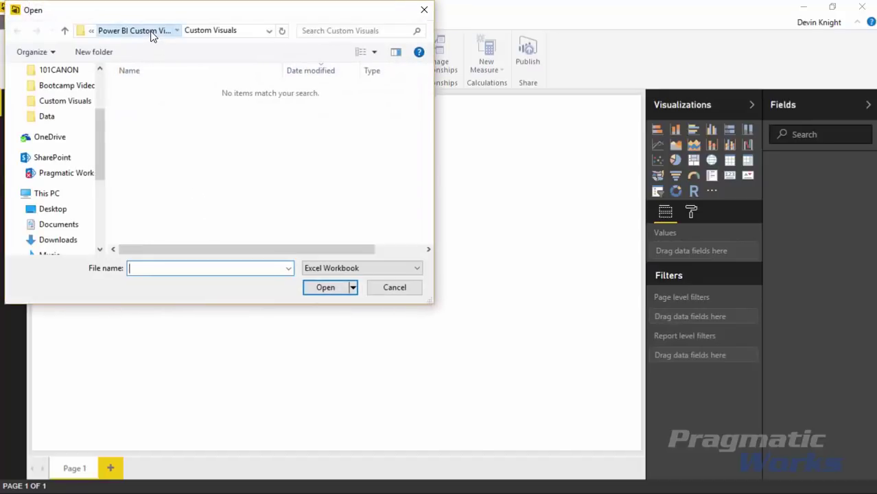
{"action": "left_click", "coordinate": [159, 31]}
{"action": "double_click", "coordinate": [167, 103]}
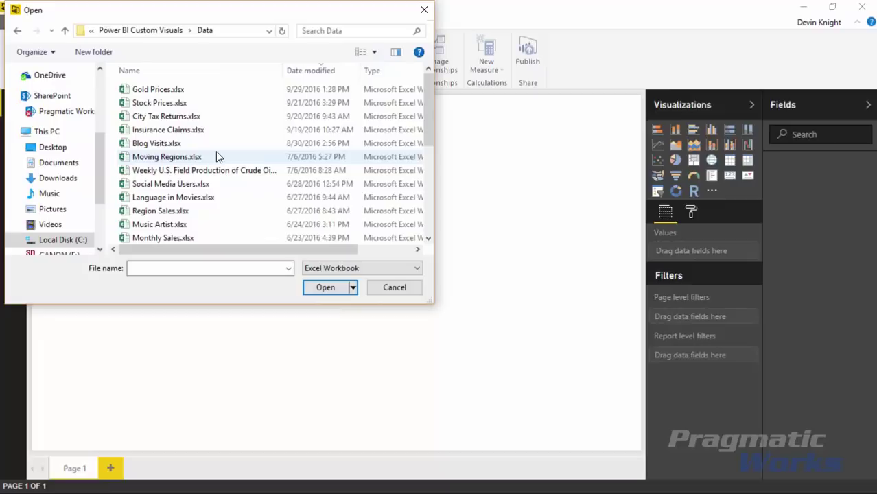
{"action": "left_click", "coordinate": [171, 91]}
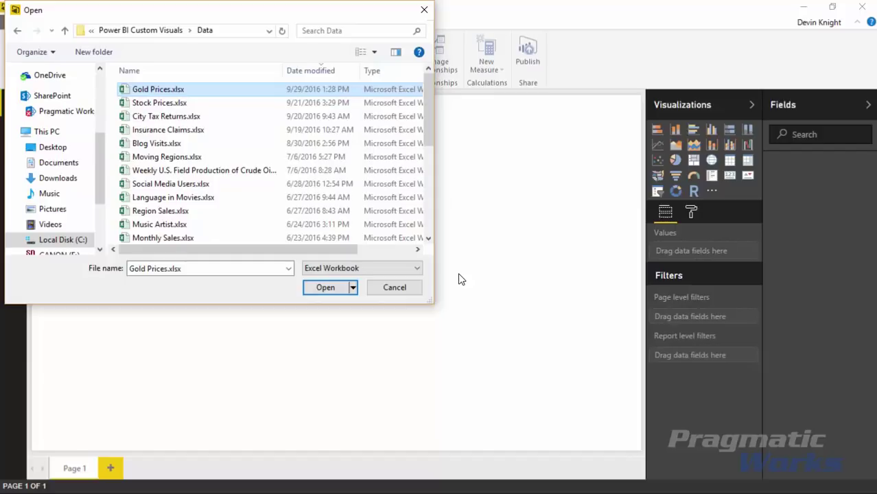
{"action": "left_click", "coordinate": [325, 288]}
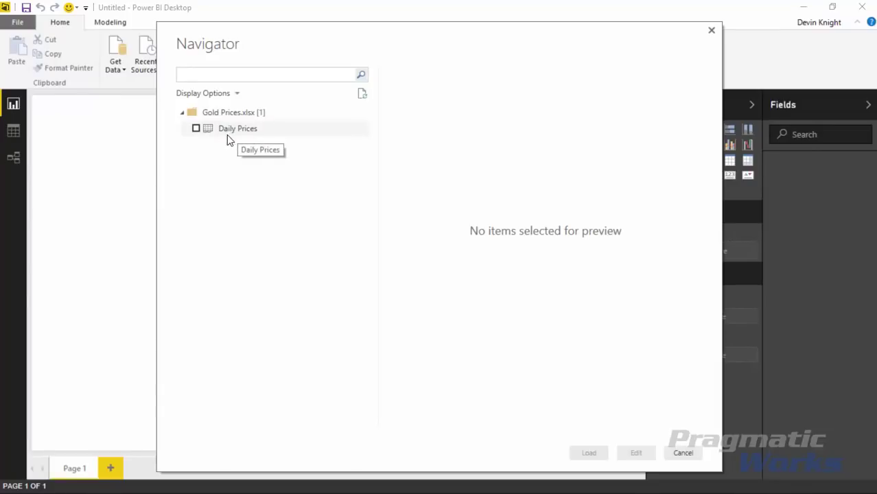
{"action": "left_click", "coordinate": [196, 130]}
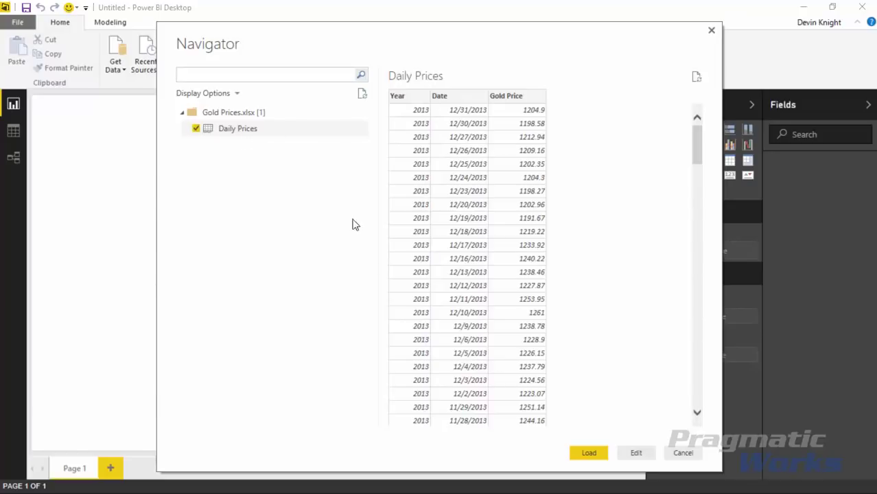
{"action": "left_click", "coordinate": [601, 458]}
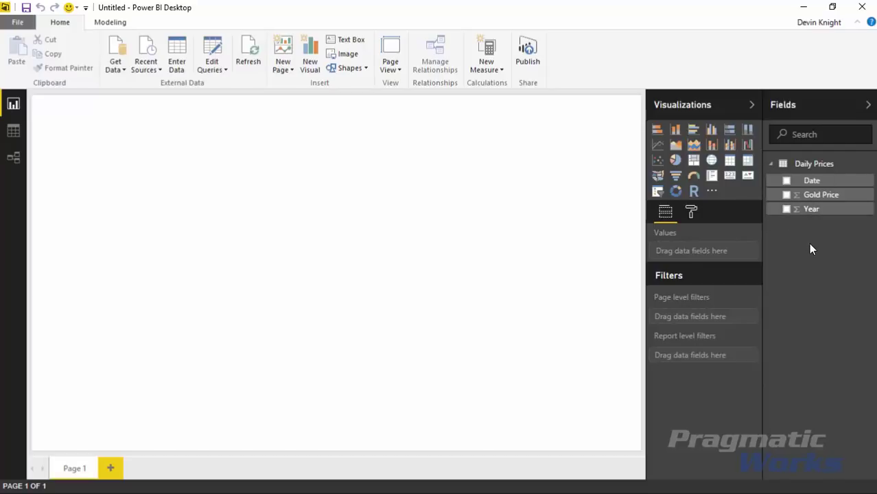
Set the default summarization of the Year field in Daily Prices to Do Not Summarize.
{"action": "left_click", "coordinate": [827, 214]}
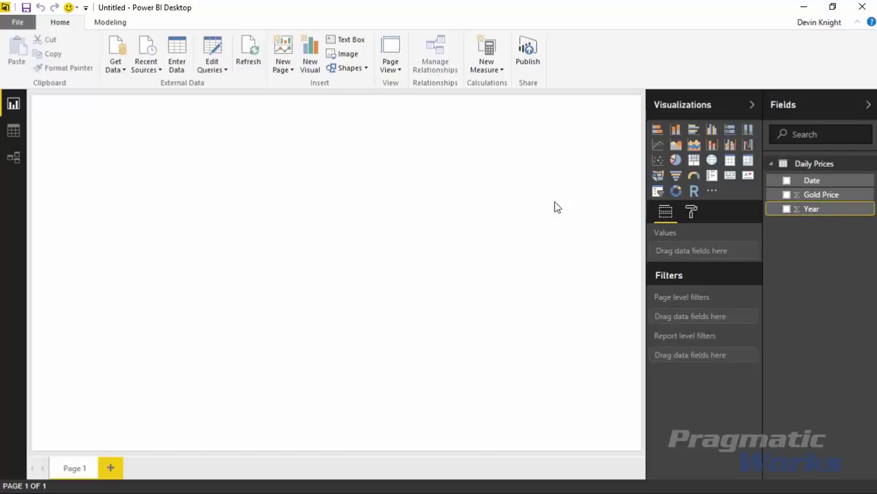
{"action": "left_click", "coordinate": [116, 24]}
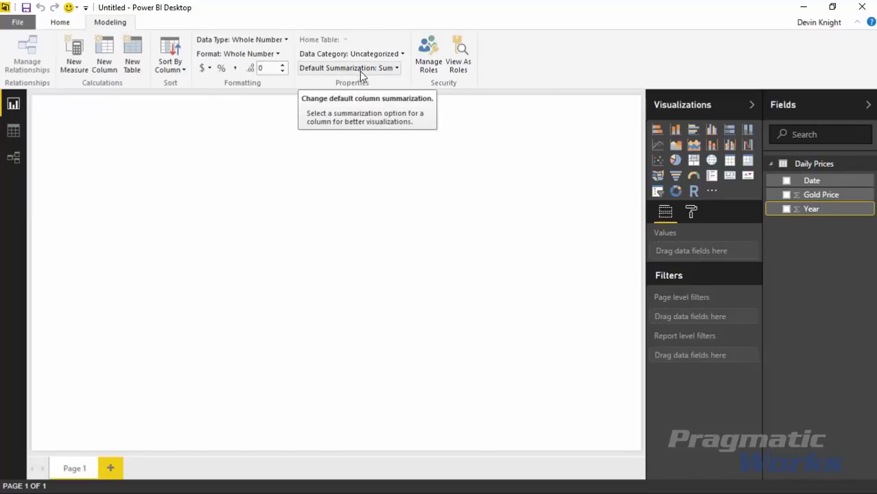
{"action": "left_click", "coordinate": [397, 69]}
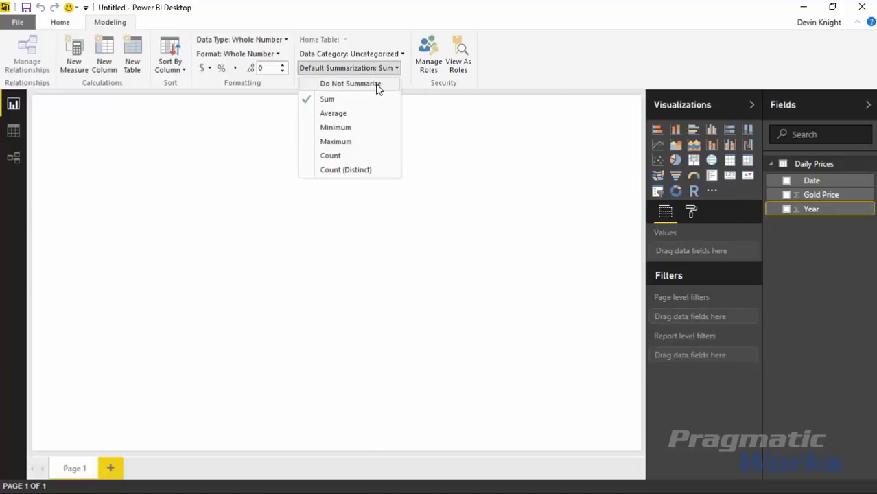
{"action": "left_click", "coordinate": [377, 85]}
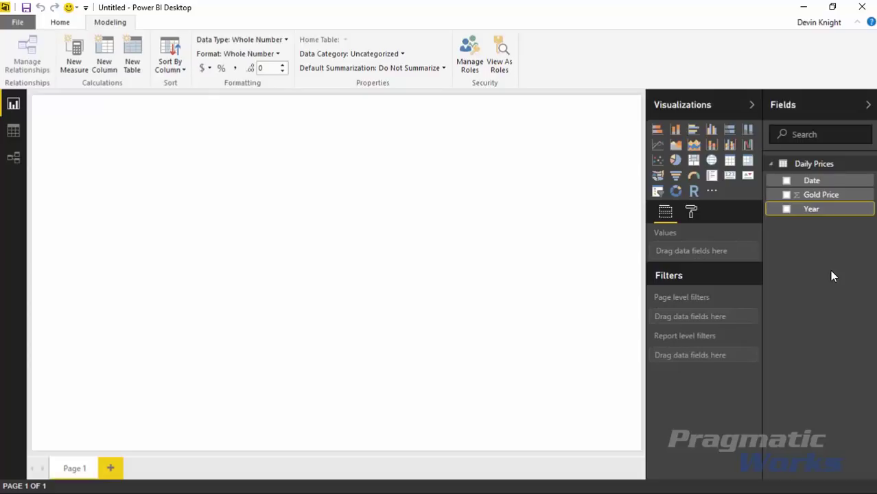
Add a line chart to the report and stretch it across the full width of the page's lower half.
{"action": "left_click", "coordinate": [657, 144]}
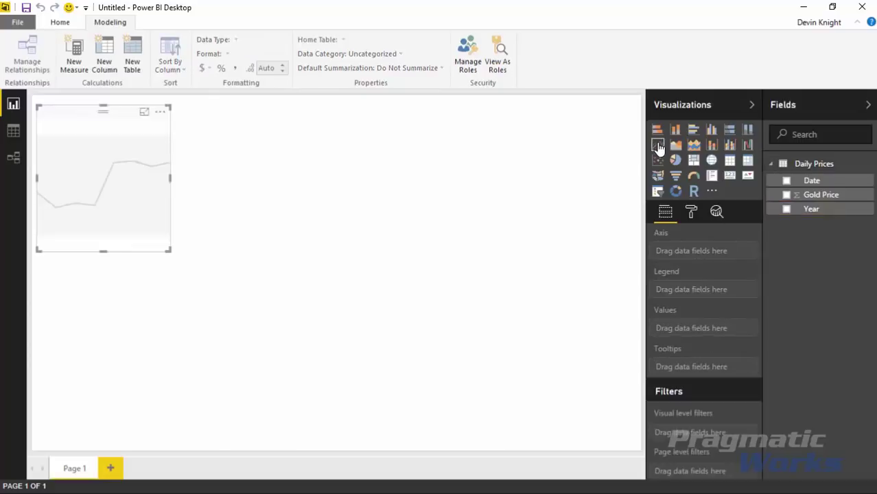
{"action": "left_click_drag", "start_coordinate": [92, 117], "coordinate": [81, 329]}
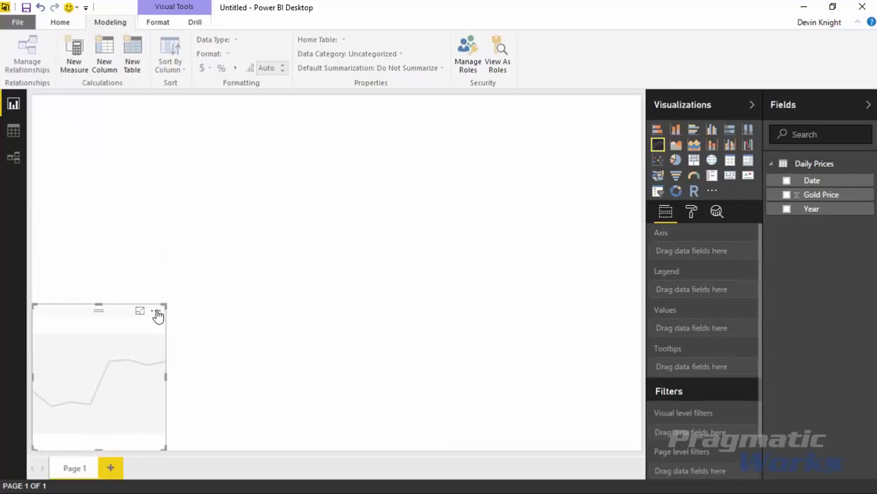
{"action": "left_click_drag", "start_coordinate": [165, 306], "coordinate": [660, 275]}
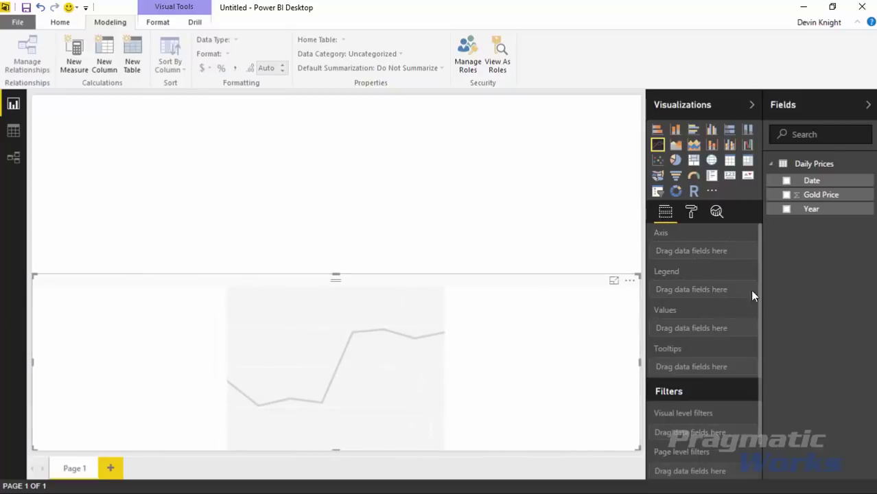
Plot the average of Gold Price by Date on the line chart, using the plain Date field instead of the Date Hierarchy.
{"action": "left_click", "coordinate": [787, 181]}
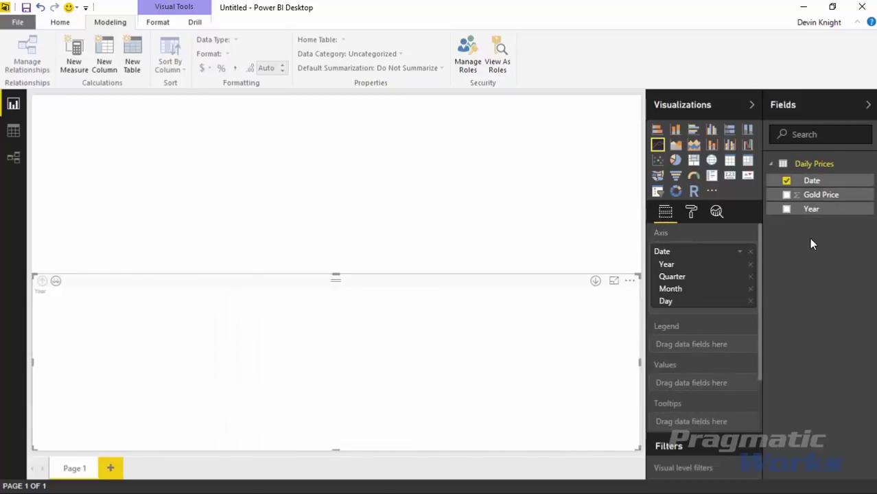
{"action": "left_click", "coordinate": [787, 195]}
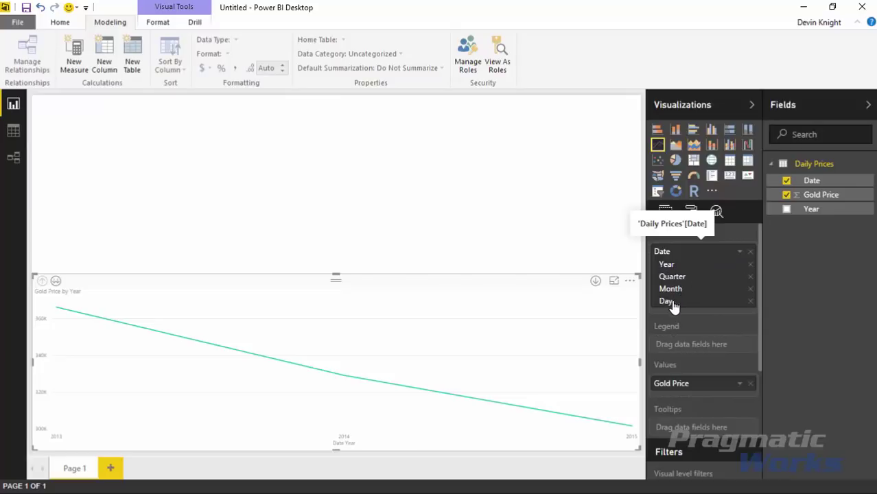
{"action": "left_click", "coordinate": [741, 254]}
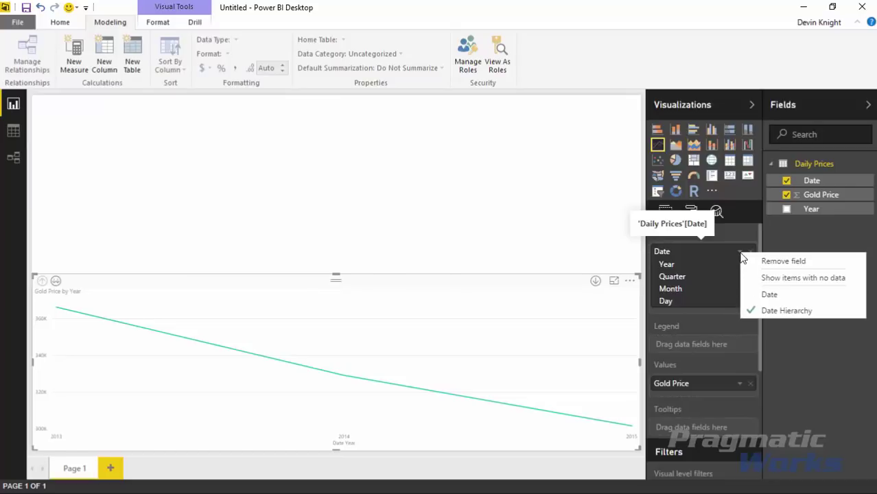
{"action": "left_click", "coordinate": [773, 297]}
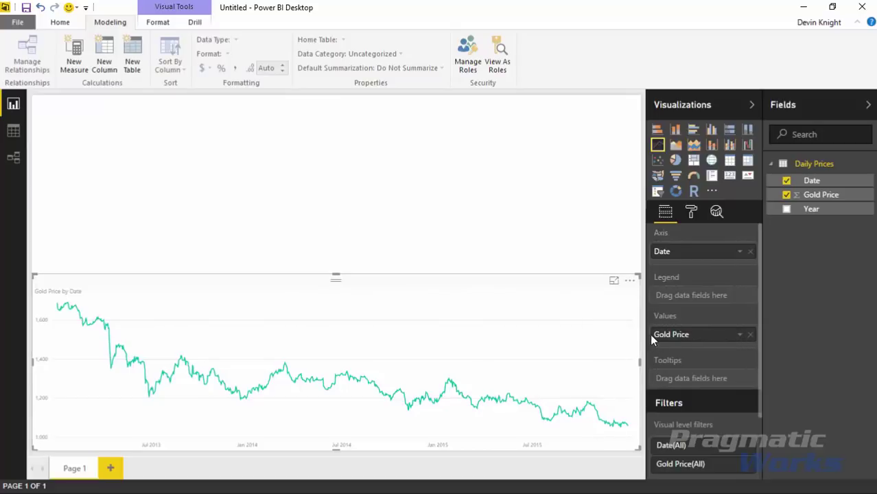
{"action": "left_click", "coordinate": [744, 343]}
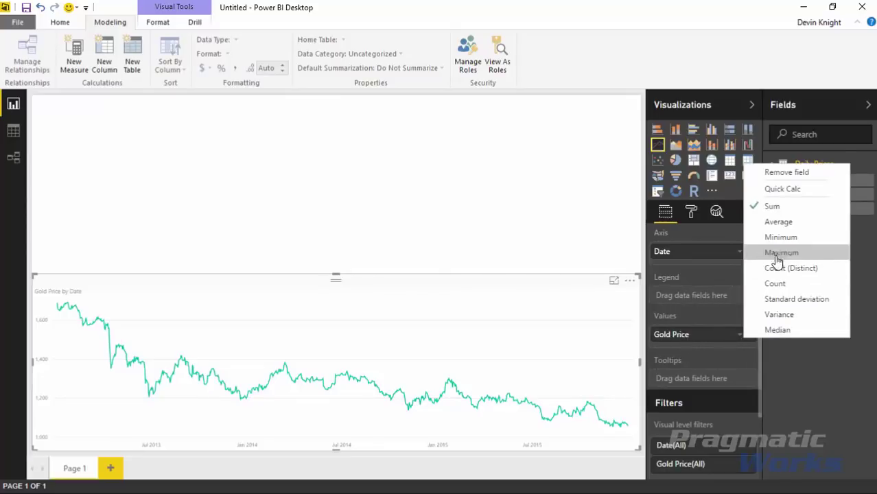
{"action": "left_click", "coordinate": [772, 223]}
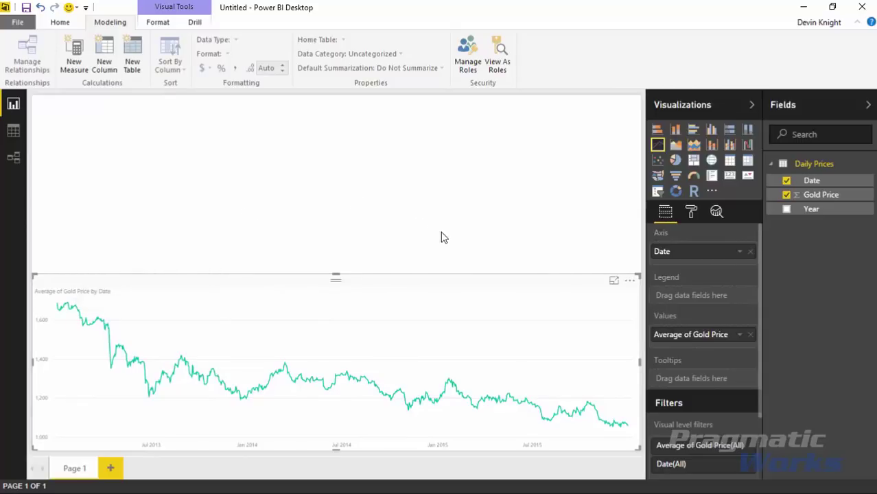
Import the custom visual Timeline.1.3.17.pbiviz from the Custom Visuals folder, with no existing visual selected.
{"action": "left_click", "coordinate": [526, 206]}
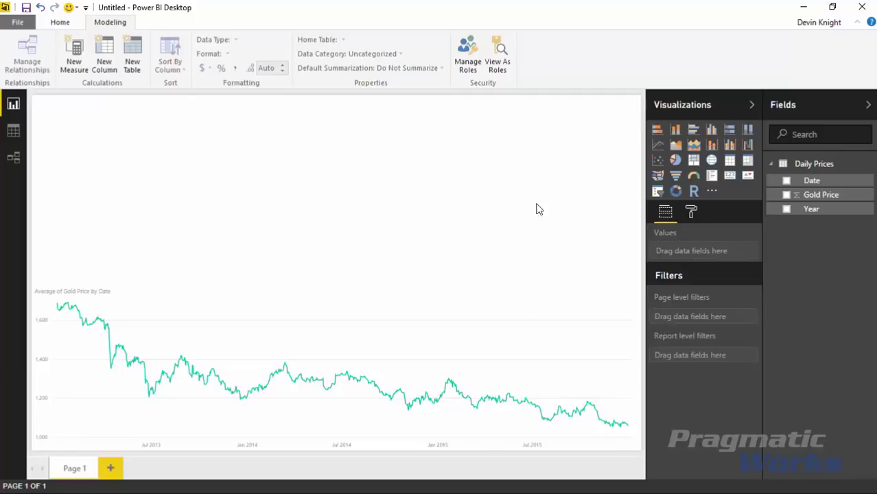
{"action": "left_click", "coordinate": [713, 194]}
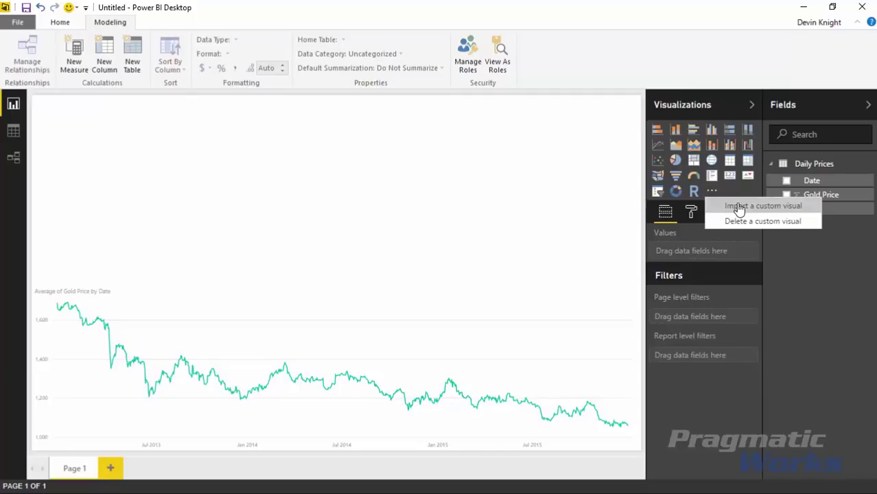
{"action": "left_click", "coordinate": [738, 206]}
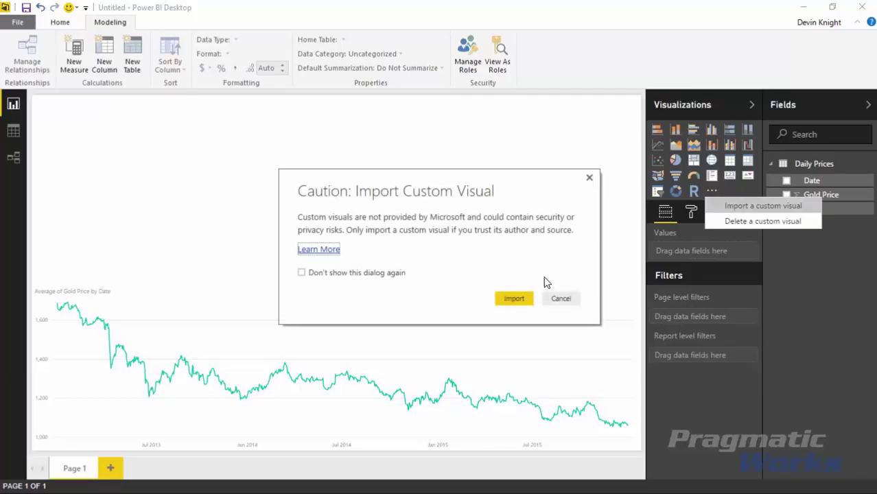
{"action": "left_click", "coordinate": [516, 299]}
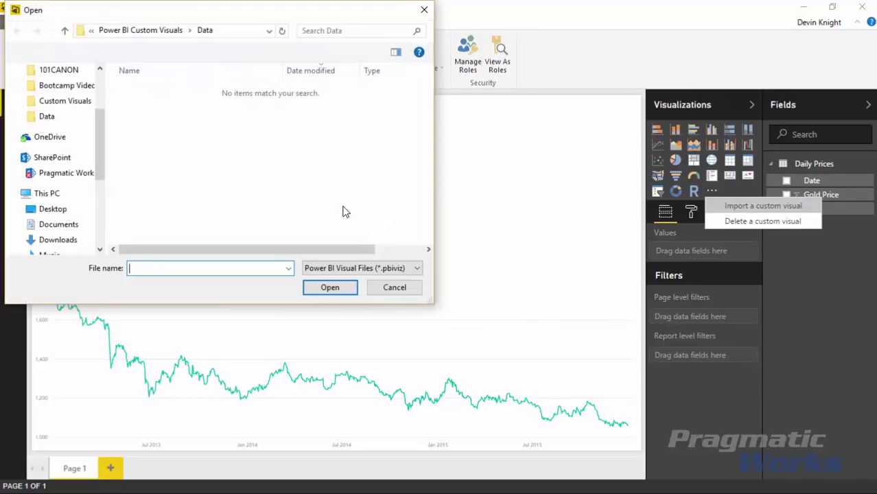
{"action": "left_click", "coordinate": [152, 31]}
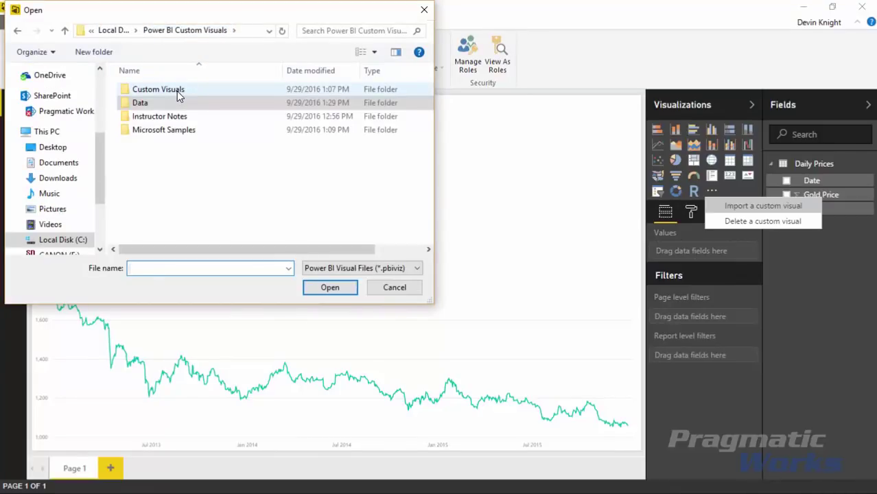
{"action": "double_click", "coordinate": [177, 96]}
{"action": "left_click", "coordinate": [150, 96]}
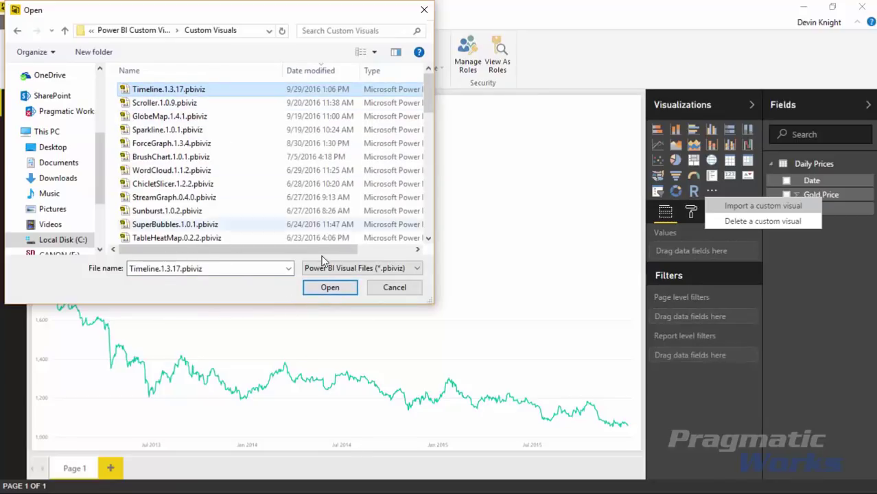
{"action": "left_click", "coordinate": [329, 288]}
{"action": "left_click", "coordinate": [548, 273]}
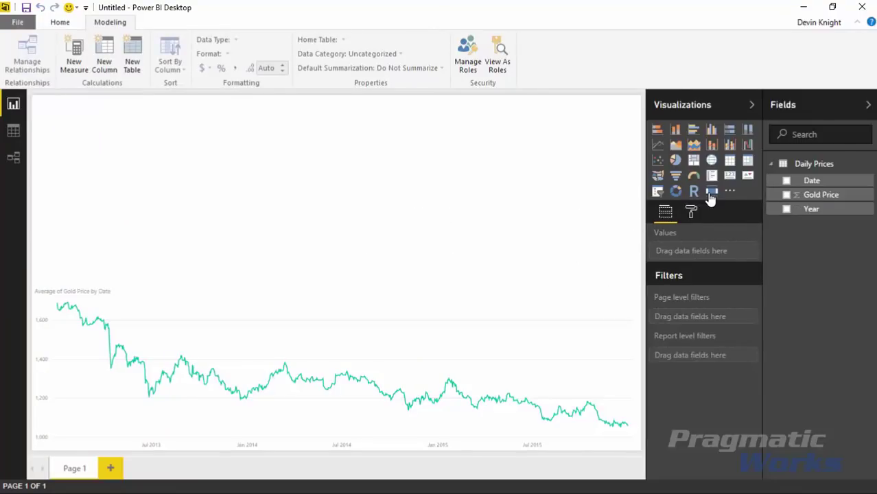
Add a Timeline visual filling the page area above the line chart, with Date as its Time field.
{"action": "left_click", "coordinate": [712, 192]}
{"action": "left_click_drag", "start_coordinate": [178, 252], "coordinate": [656, 270]}
{"action": "left_click_drag", "start_coordinate": [344, 113], "coordinate": [345, 105]}
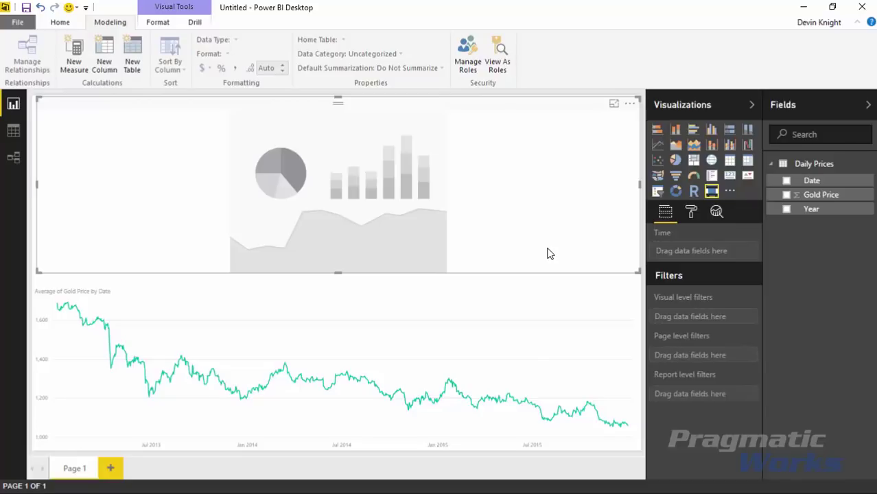
{"action": "left_click", "coordinate": [810, 181]}
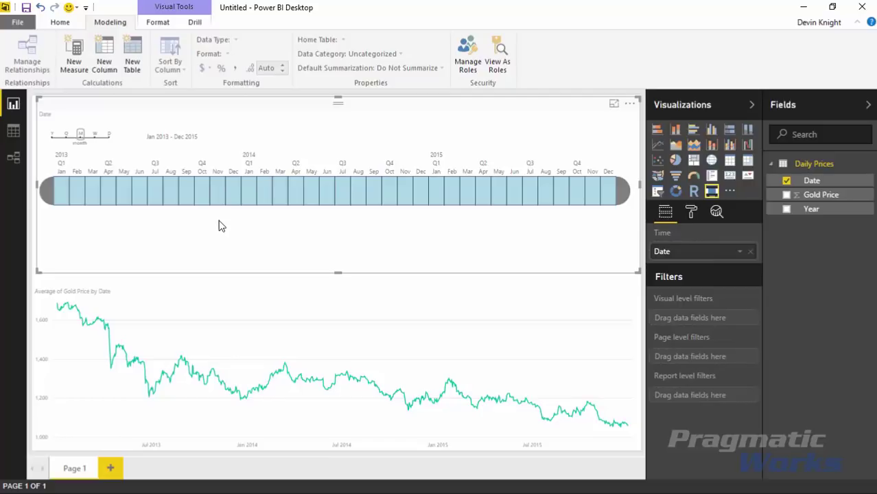
Filter the report with the timeline to the range Mar 2014 to May 2014.
{"action": "left_click", "coordinate": [296, 192]}
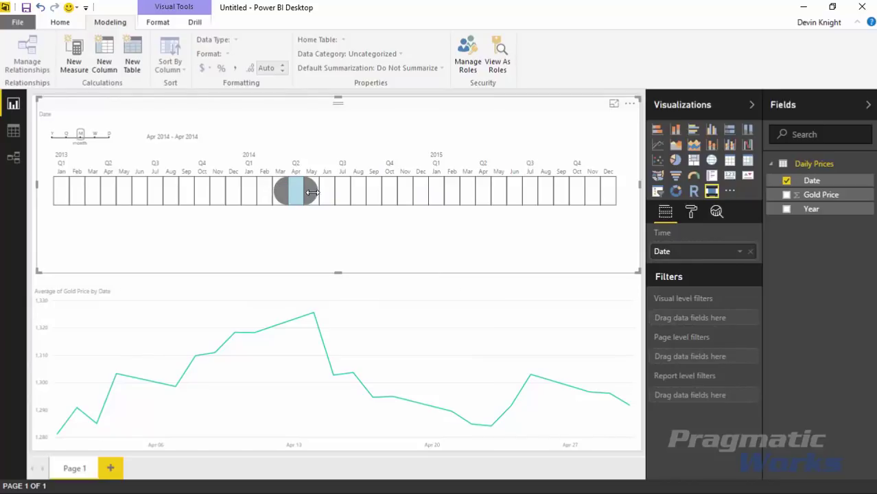
{"action": "left_click_drag", "start_coordinate": [310, 195], "coordinate": [265, 195]}
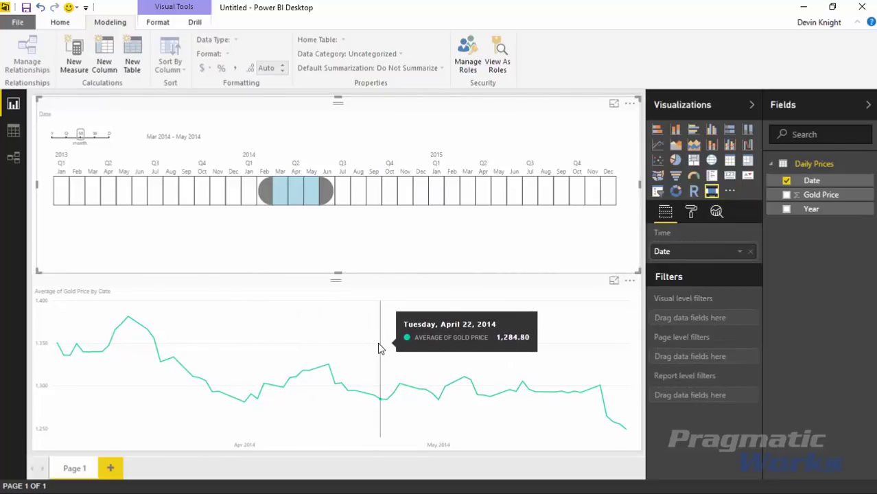
Try the Categorical type on the line chart's X-axis and return it to Continuous.
{"action": "left_click", "coordinate": [391, 420]}
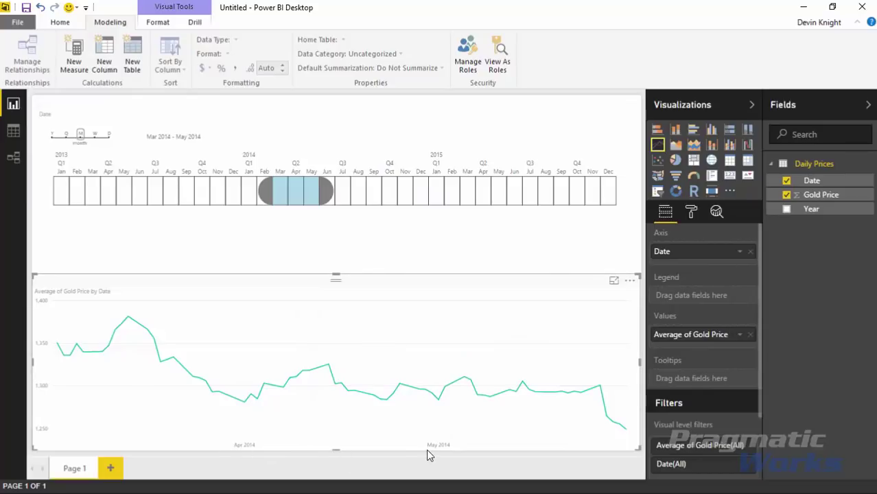
{"action": "mouse_move", "coordinate": [267, 321]}
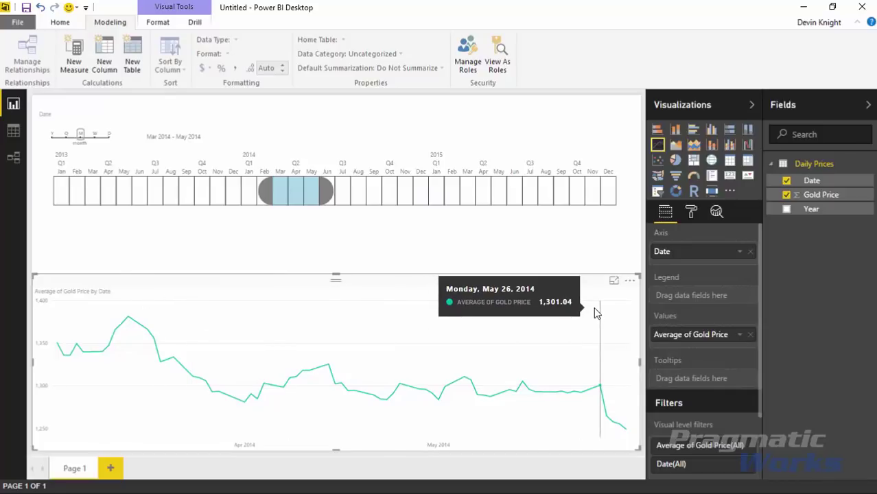
{"action": "left_click", "coordinate": [691, 212]}
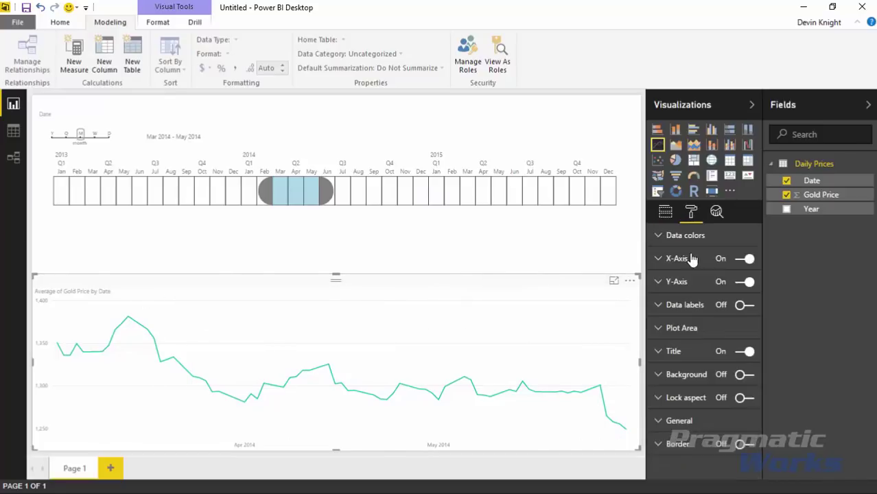
{"action": "left_click", "coordinate": [659, 260]}
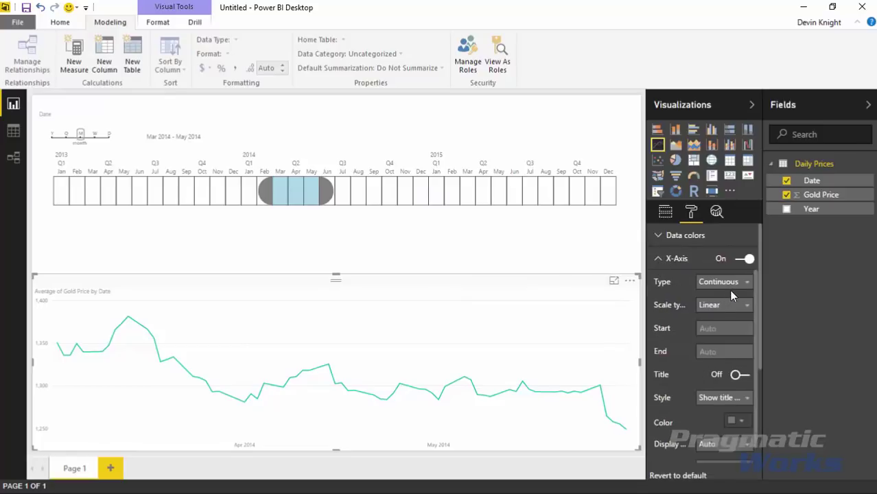
{"action": "left_click", "coordinate": [729, 287]}
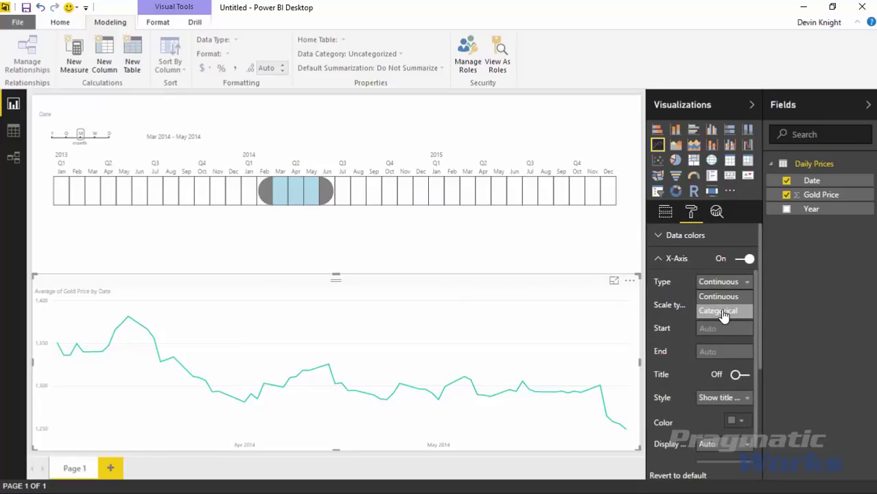
{"action": "left_click", "coordinate": [721, 311]}
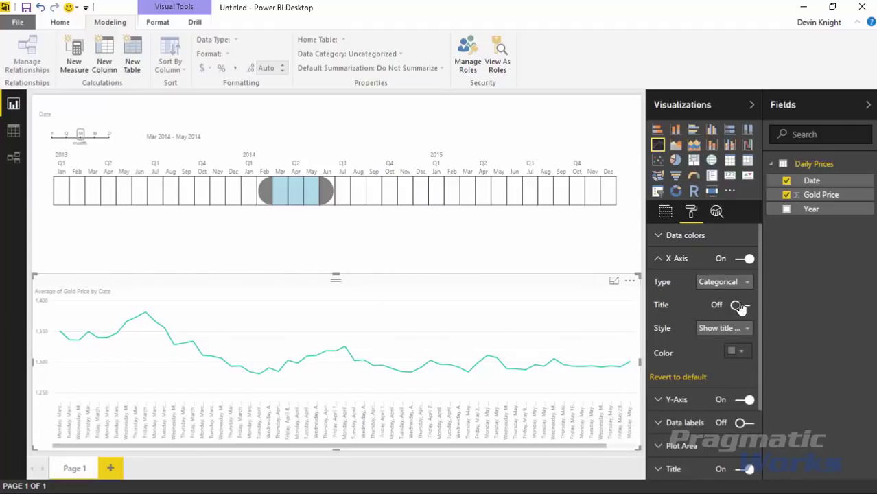
{"action": "left_click", "coordinate": [722, 282]}
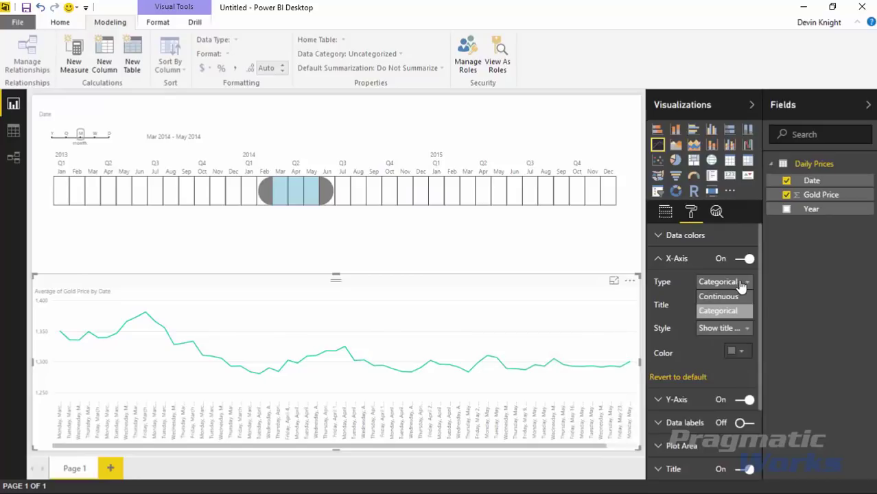
{"action": "left_click", "coordinate": [728, 297]}
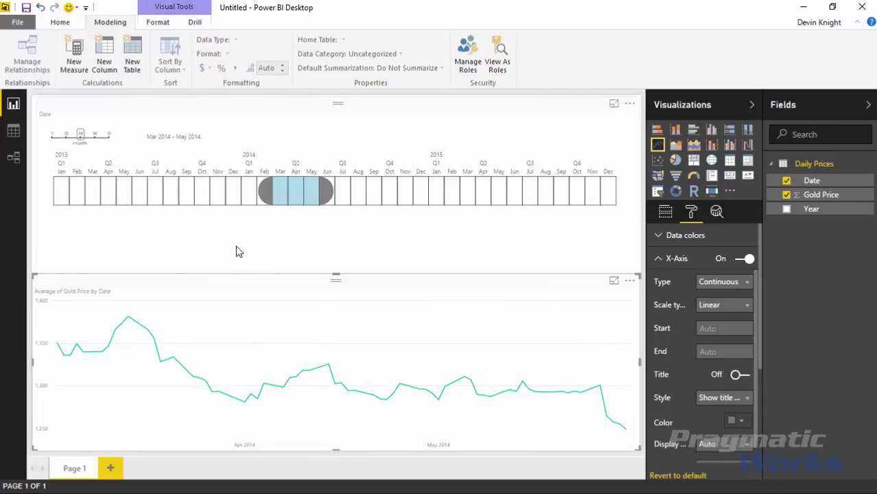
Extend the timeline's selected range to Mar 2014 - Jun 2014.
{"action": "left_click_drag", "start_coordinate": [327, 192], "coordinate": [309, 218]}
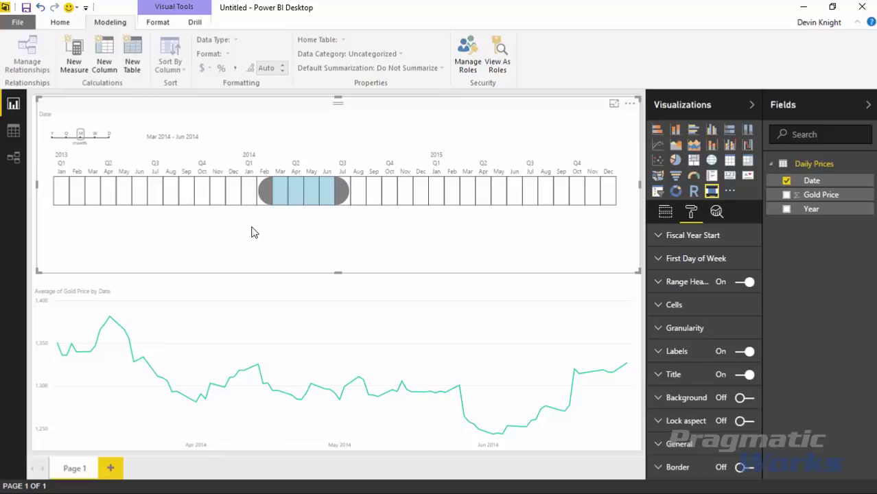
Examine the timeline at its year, quarter, month, week and day granularities.
{"action": "left_click", "coordinate": [95, 135]}
{"action": "left_click", "coordinate": [109, 135]}
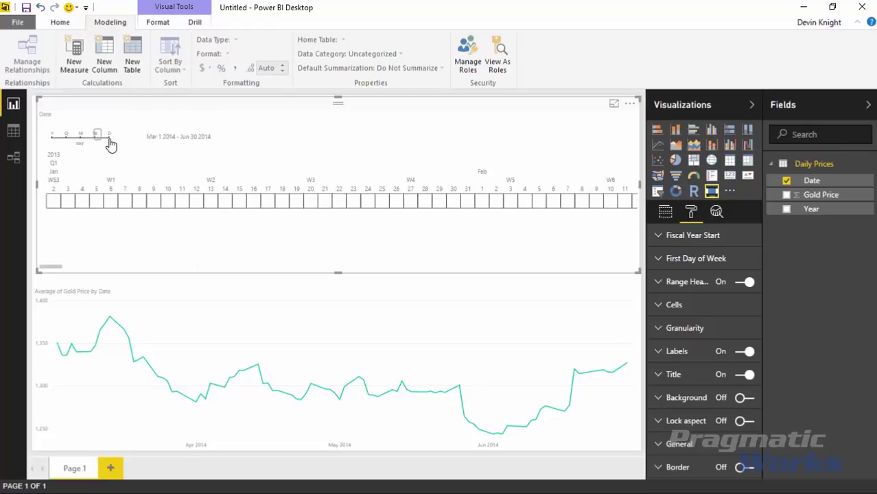
{"action": "left_click", "coordinate": [65, 135]}
{"action": "left_click", "coordinate": [52, 135]}
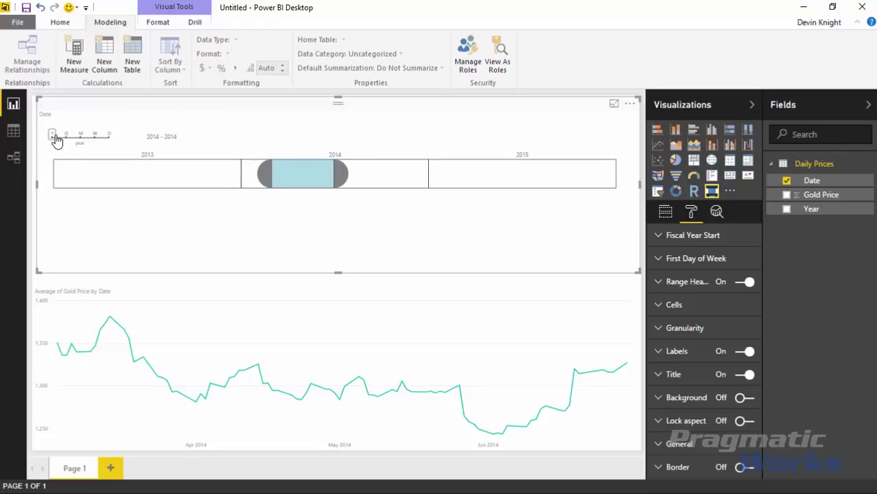
{"action": "left_click", "coordinate": [66, 135]}
{"action": "left_click", "coordinate": [80, 135]}
{"action": "left_click", "coordinate": [95, 135]}
{"action": "left_click", "coordinate": [109, 135]}
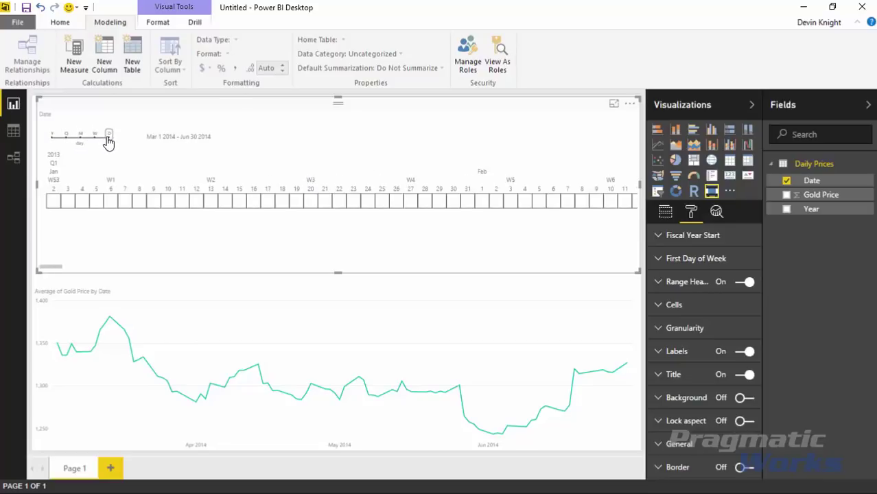
{"action": "left_click", "coordinate": [82, 137]}
{"action": "left_click", "coordinate": [66, 135]}
{"action": "left_click", "coordinate": [52, 135]}
{"action": "left_click", "coordinate": [66, 135]}
{"action": "left_click", "coordinate": [81, 136]}
{"action": "left_click", "coordinate": [95, 136]}
{"action": "left_click", "coordinate": [109, 137]}
{"action": "left_click", "coordinate": [95, 136]}
{"action": "left_click", "coordinate": [80, 137]}
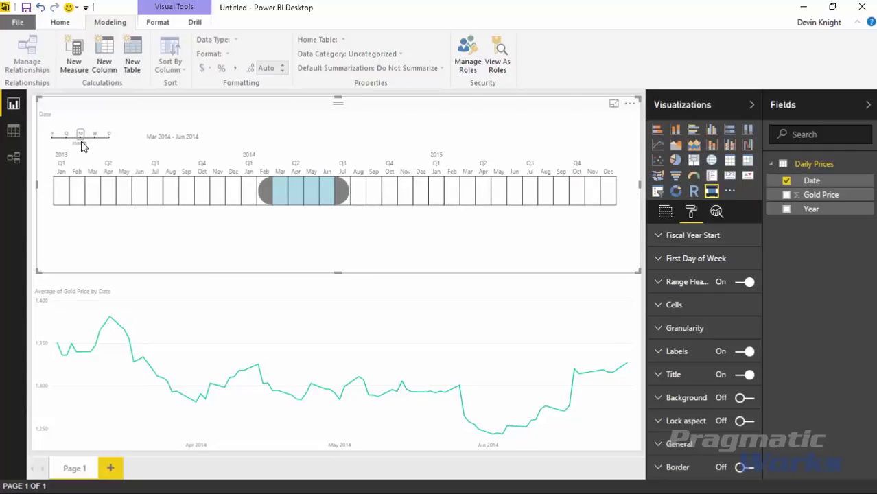
{"action": "left_click", "coordinate": [95, 135]}
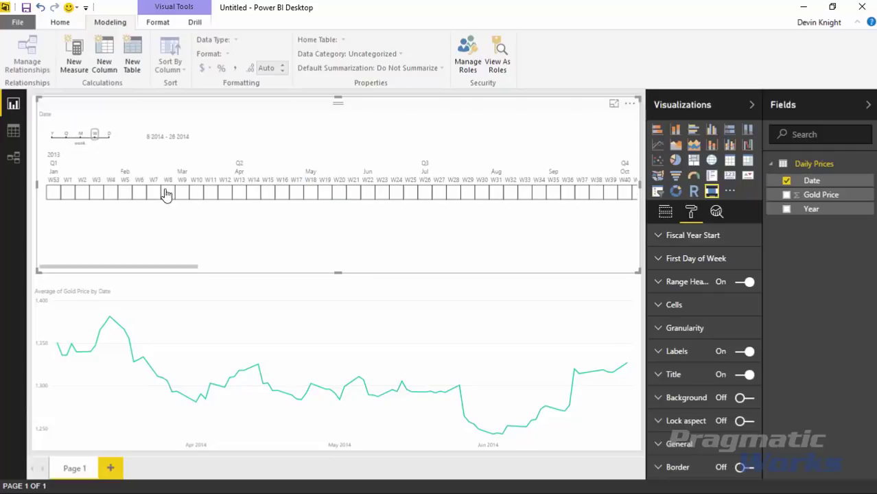
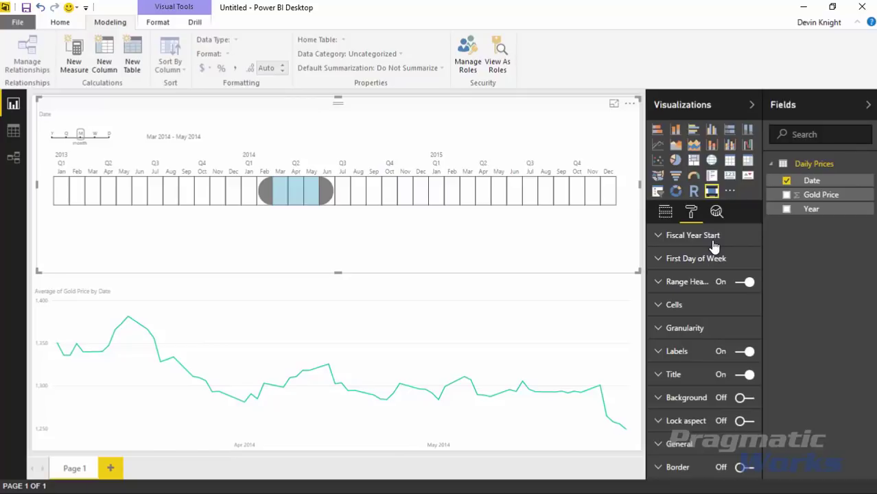
Set the timeline's fiscal year start month to July.
{"action": "left_click", "coordinate": [658, 237]}
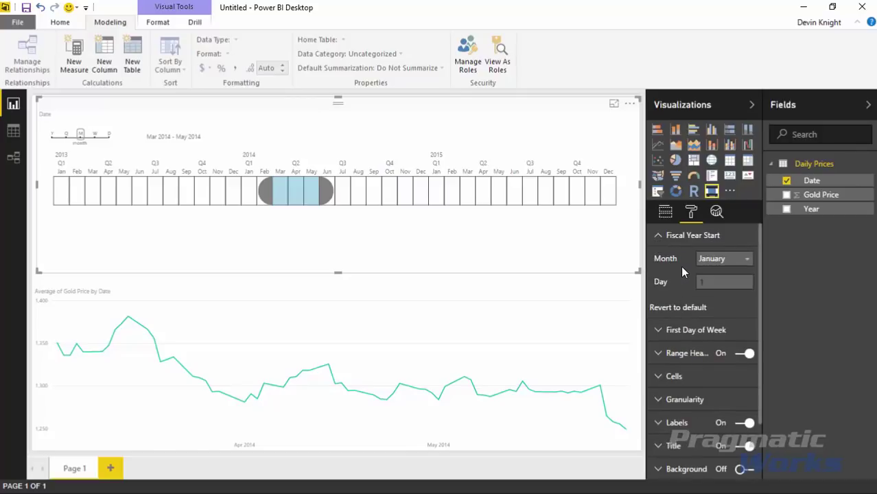
{"action": "left_click", "coordinate": [748, 265]}
{"action": "left_click", "coordinate": [718, 351]}
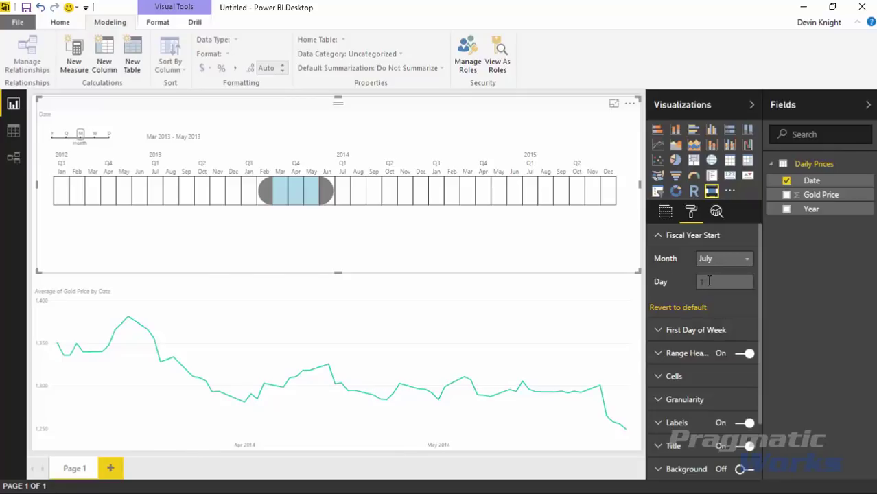
{"action": "left_click", "coordinate": [663, 236]}
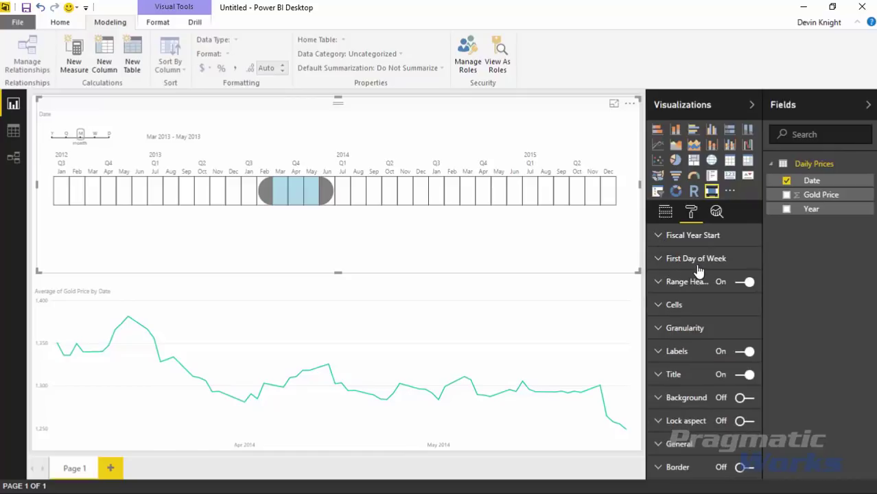
Try Monday as the timeline's first day of the week at day granularity, revert it to default, and return to month granularity.
{"action": "left_click", "coordinate": [658, 261]}
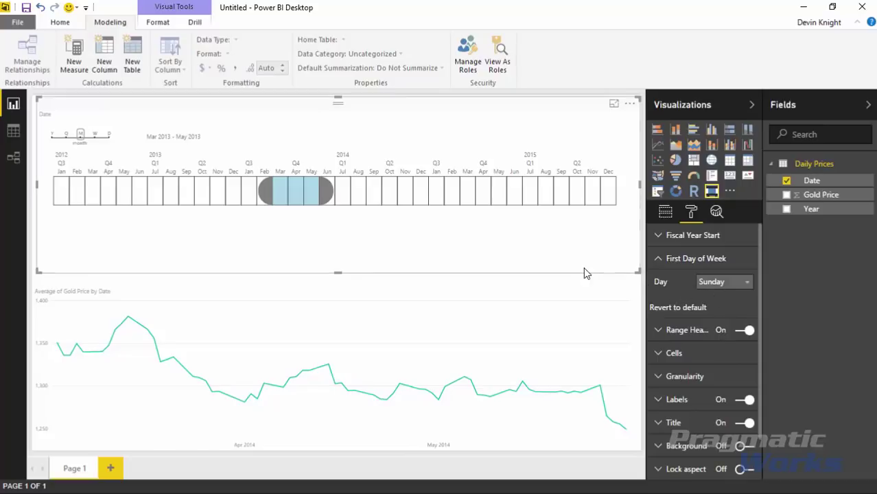
{"action": "left_click", "coordinate": [94, 134]}
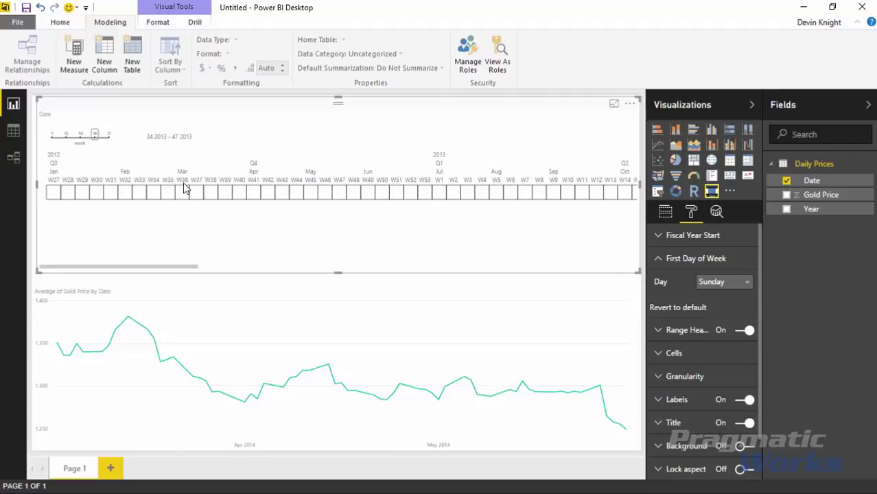
{"action": "left_click", "coordinate": [108, 134]}
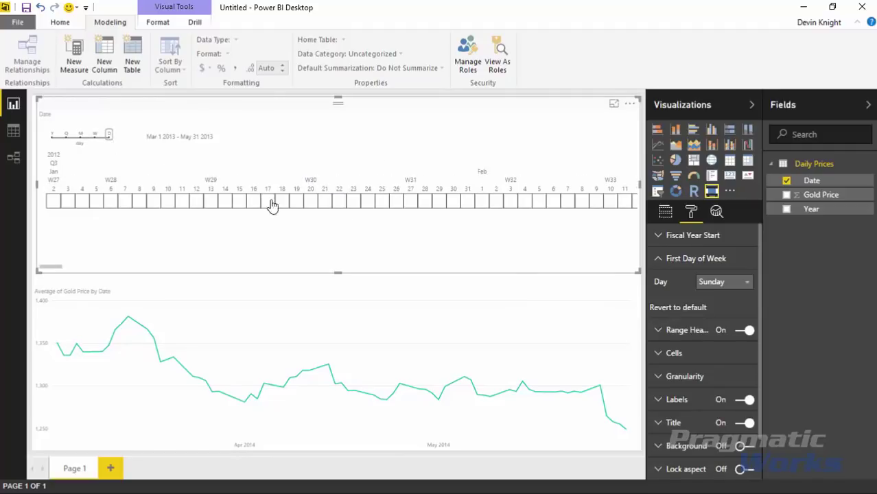
{"action": "left_click", "coordinate": [728, 283]}
{"action": "left_click", "coordinate": [720, 310]}
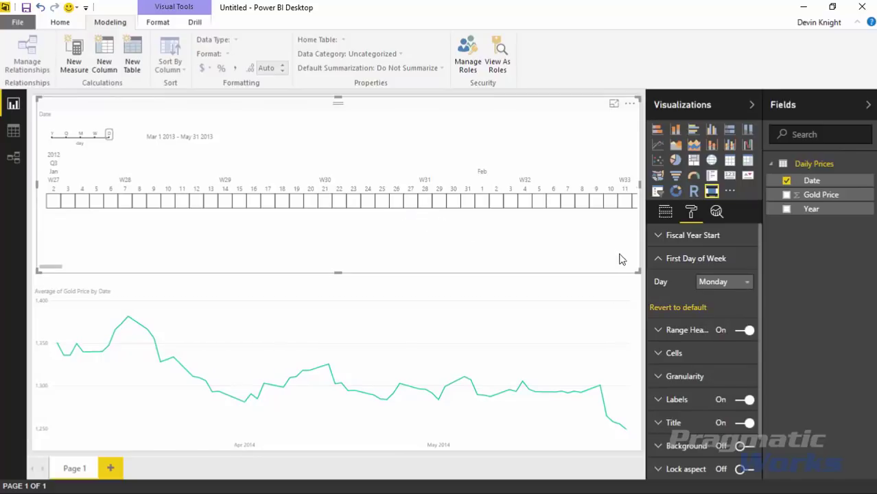
{"action": "left_click", "coordinate": [690, 310]}
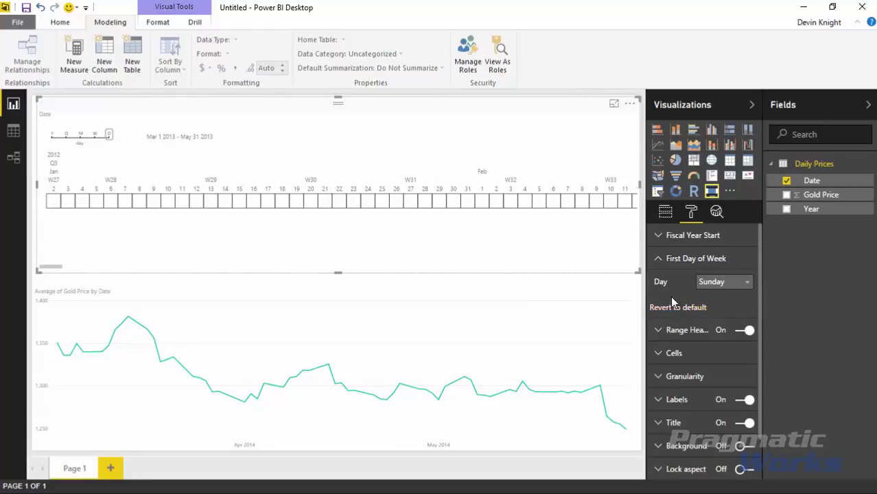
{"action": "left_click", "coordinate": [80, 136]}
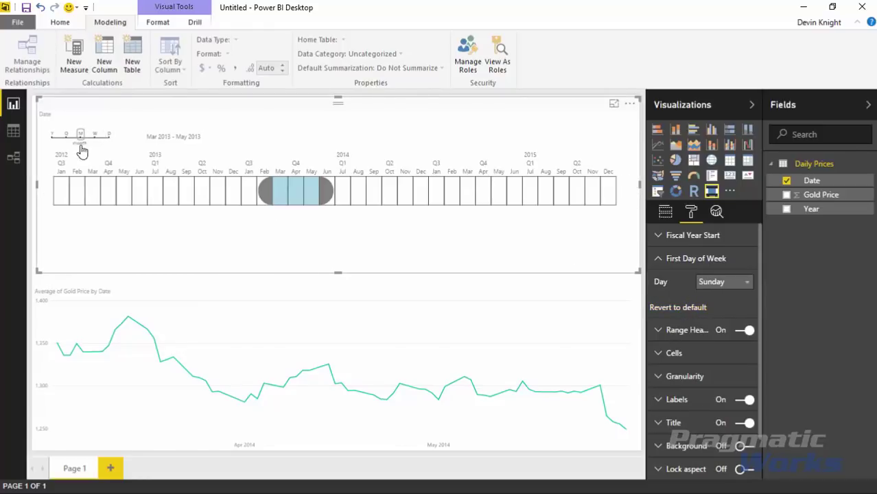
{"action": "left_click", "coordinate": [657, 260]}
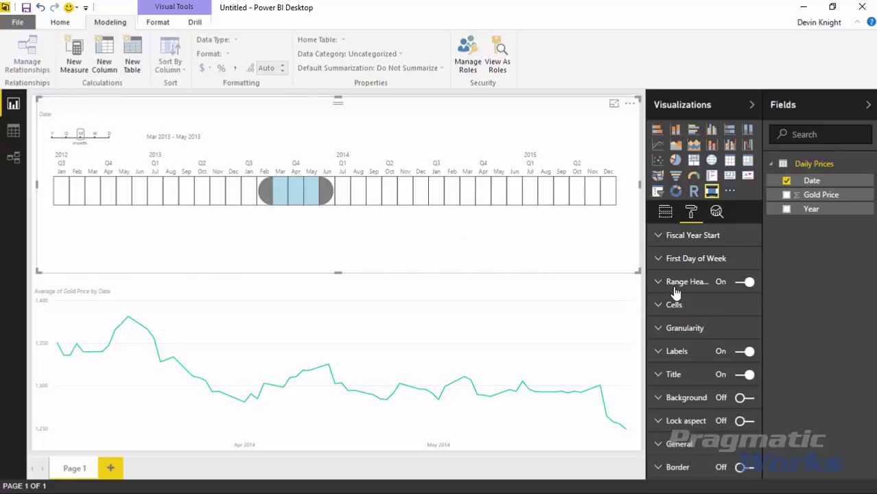
Switch the timeline's range header off and back on to compare the visual with and without it.
{"action": "left_click", "coordinate": [741, 284]}
{"action": "left_click", "coordinate": [741, 284]}
{"action": "left_click", "coordinate": [744, 286]}
{"action": "left_click", "coordinate": [743, 284]}
Format the timeline's range header with 18 pt text and a yellow font color.
{"action": "left_click", "coordinate": [659, 287]}
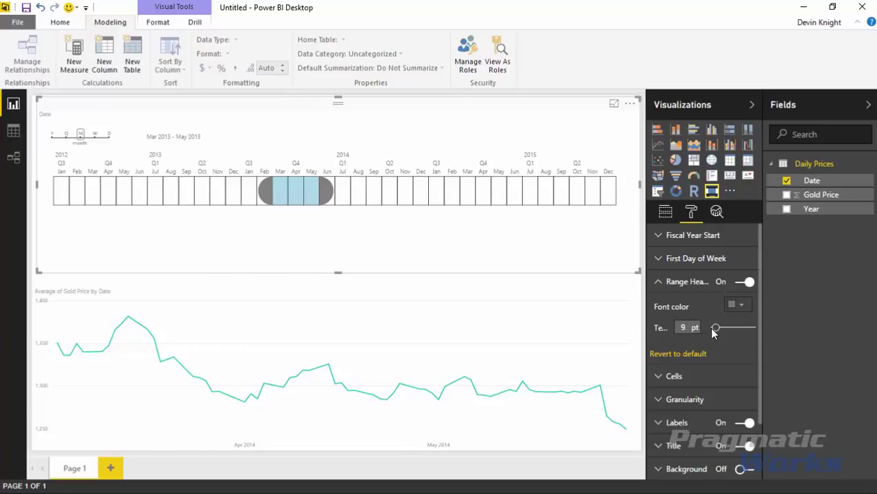
{"action": "left_click_drag", "start_coordinate": [716, 329], "coordinate": [728, 330]}
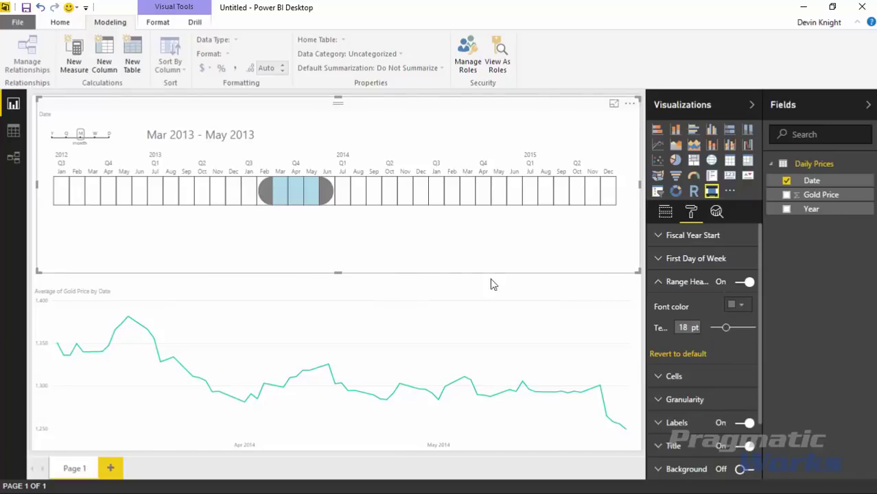
{"action": "left_click", "coordinate": [741, 307]}
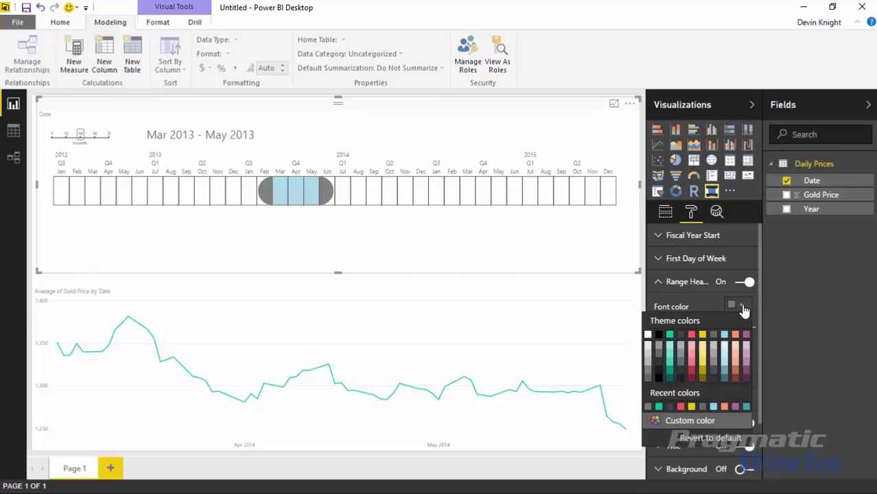
{"action": "left_click", "coordinate": [704, 336]}
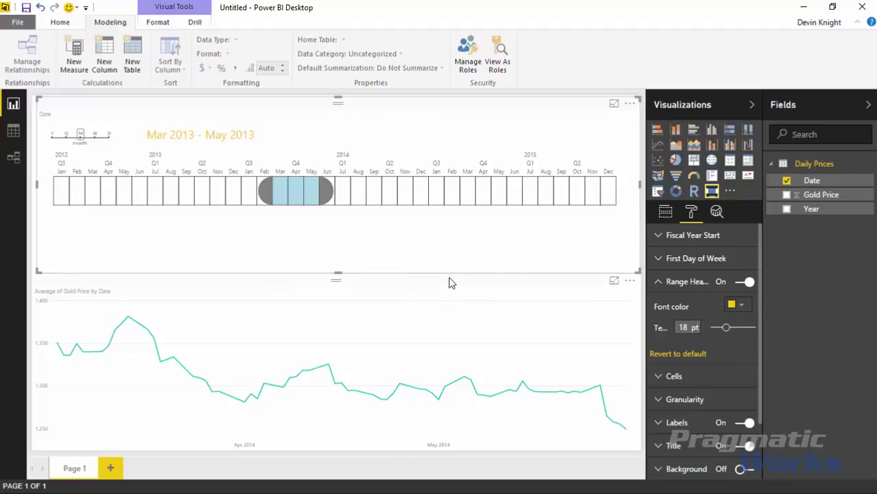
{"action": "left_click", "coordinate": [659, 283]}
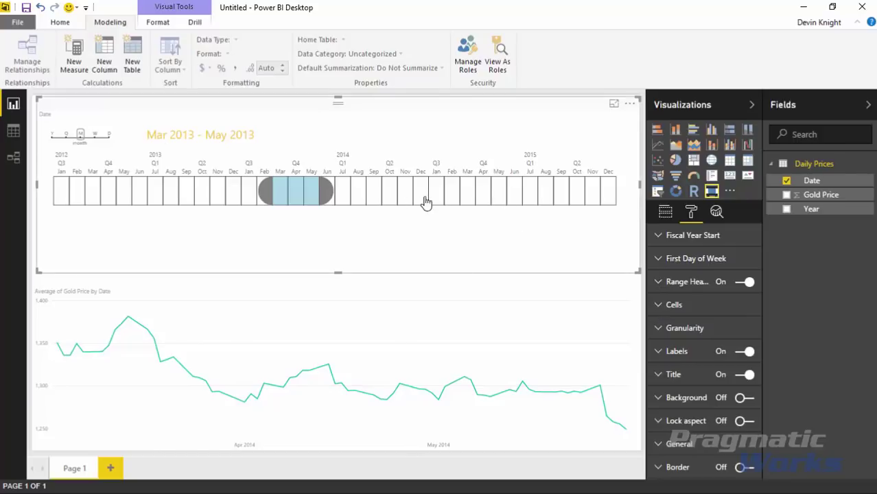
Color the timeline's selected cells yellow and its unselected cells light blue.
{"action": "left_click", "coordinate": [658, 310]}
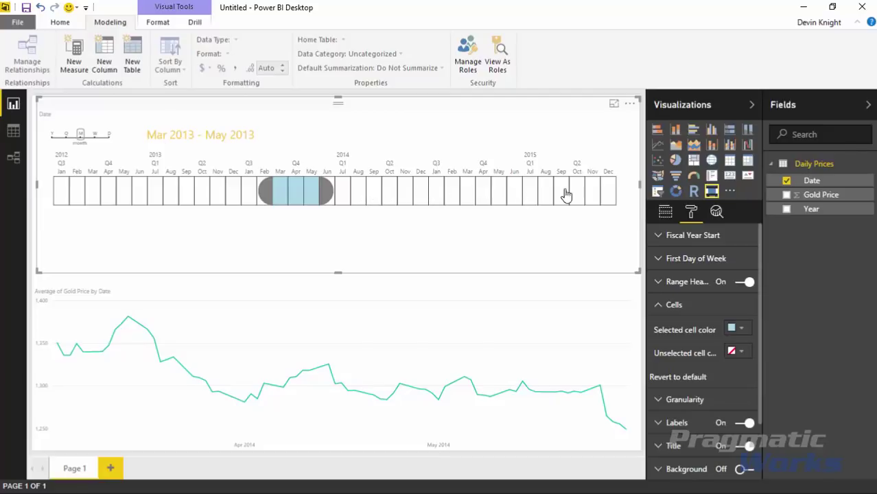
{"action": "left_click", "coordinate": [738, 329]}
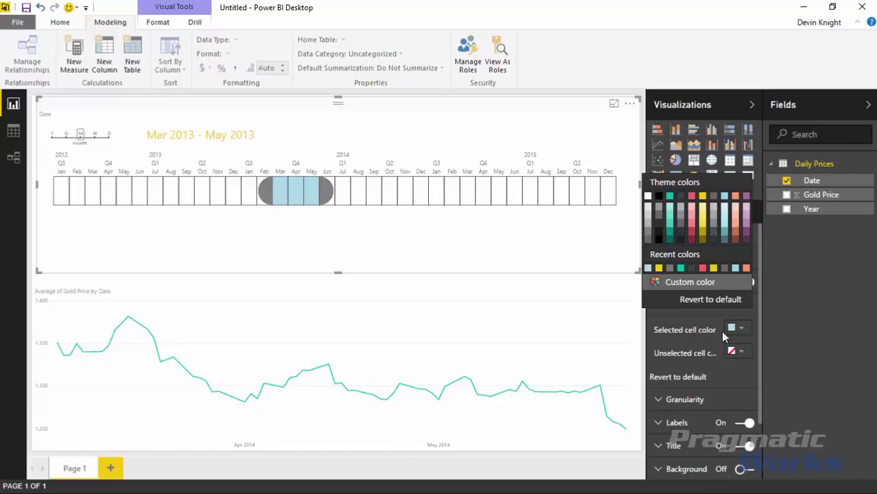
{"action": "left_click", "coordinate": [703, 198]}
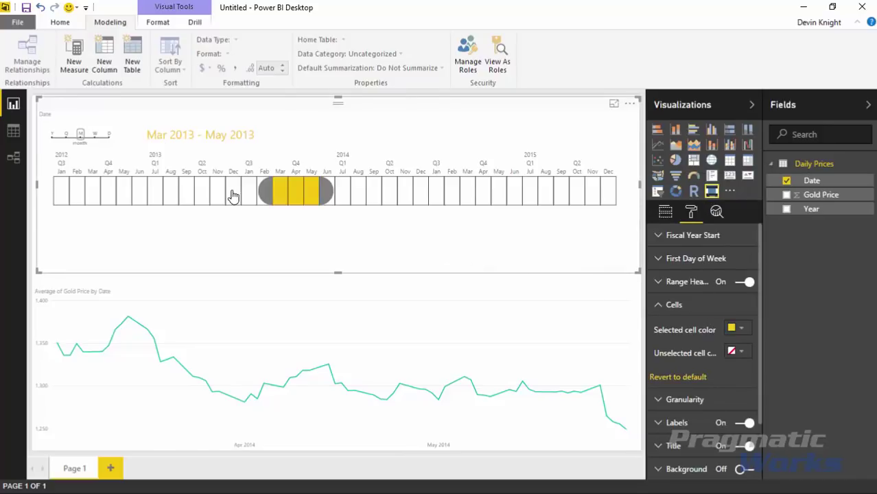
{"action": "left_click", "coordinate": [736, 352]}
{"action": "left_click", "coordinate": [724, 219]}
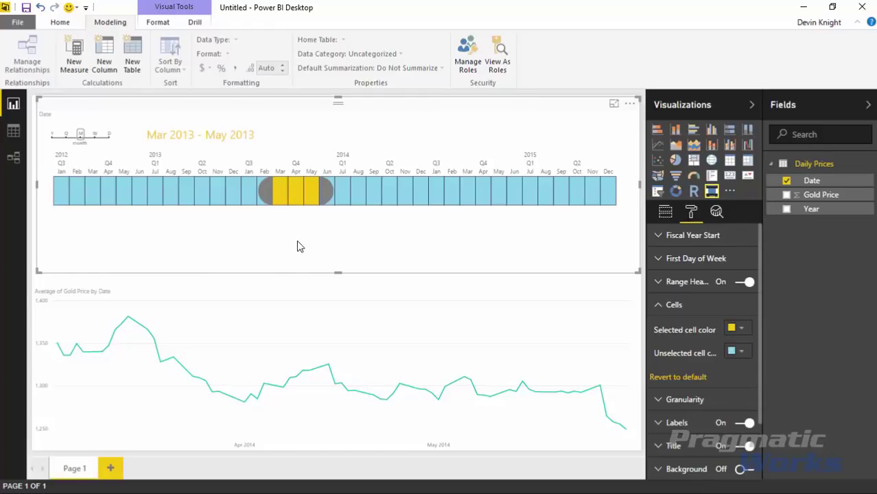
{"action": "left_click", "coordinate": [661, 306]}
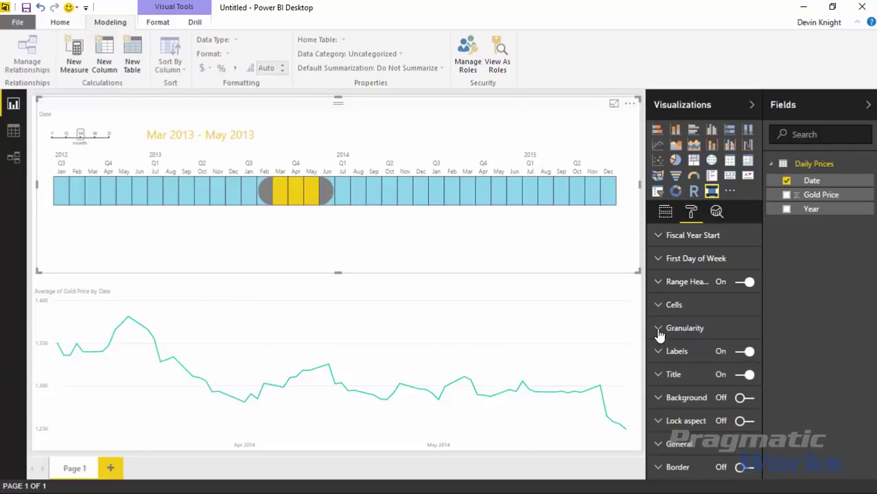
Color the timeline's granularity scale green and its granularity slider yellow.
{"action": "left_click", "coordinate": [658, 334]}
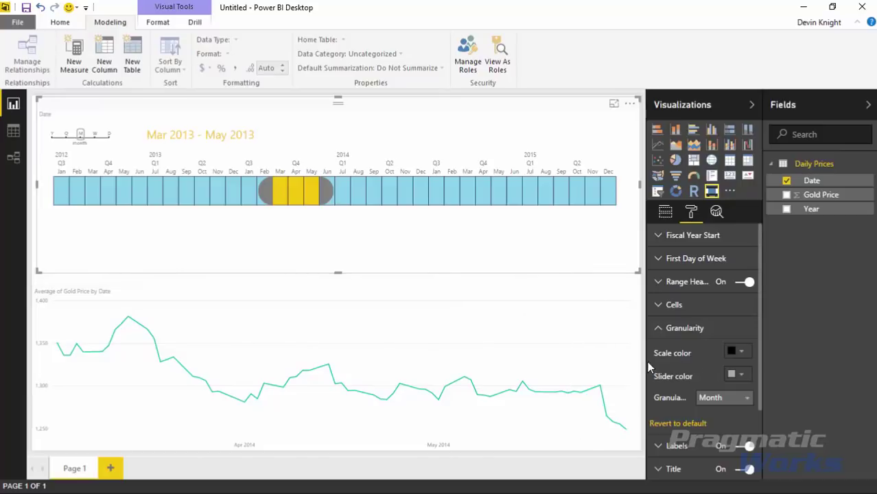
{"action": "left_click", "coordinate": [745, 353]}
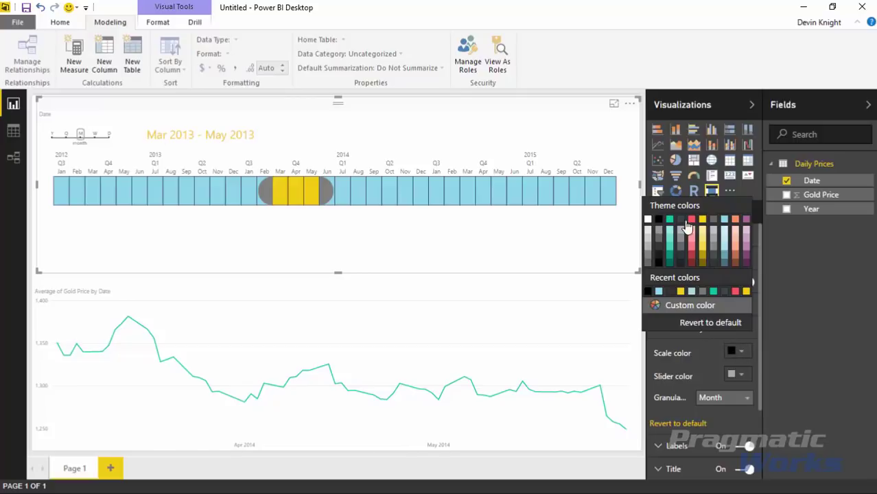
{"action": "left_click", "coordinate": [724, 221]}
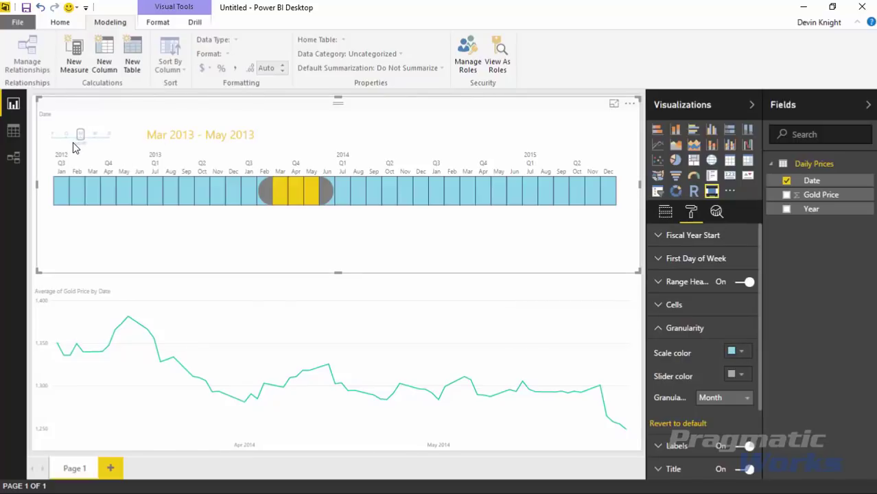
{"action": "left_click", "coordinate": [741, 353]}
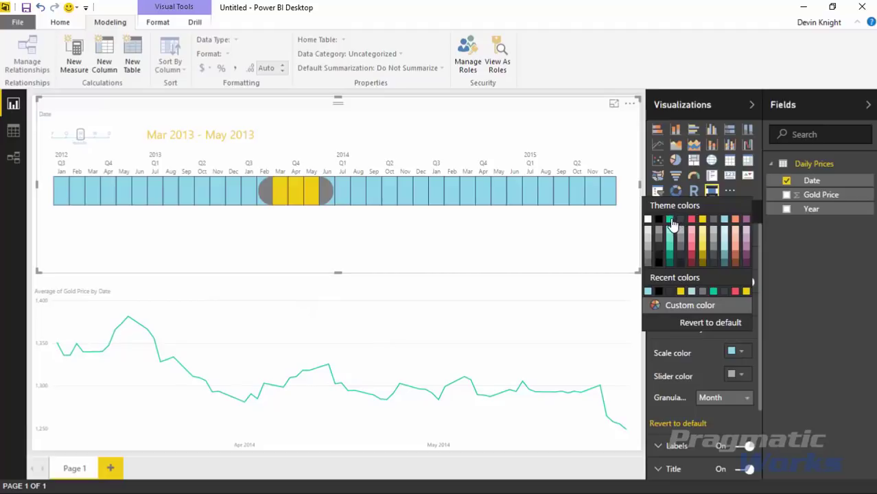
{"action": "left_click", "coordinate": [670, 221]}
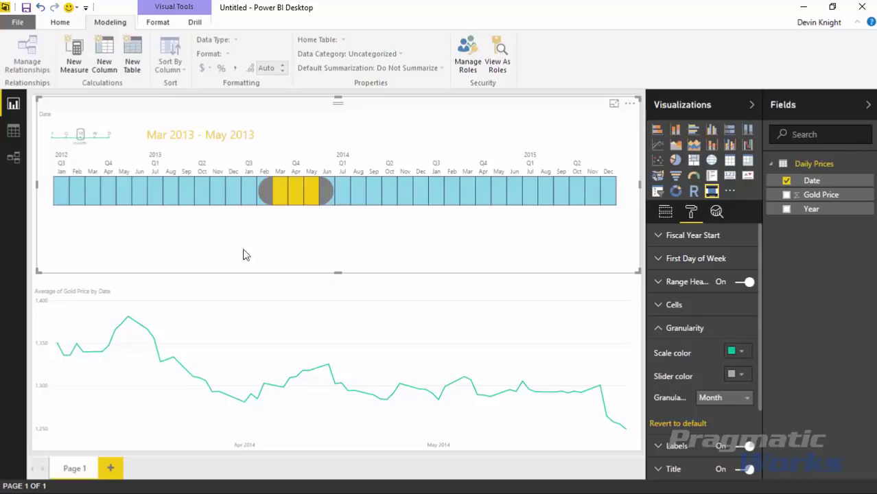
{"action": "left_click", "coordinate": [738, 375]}
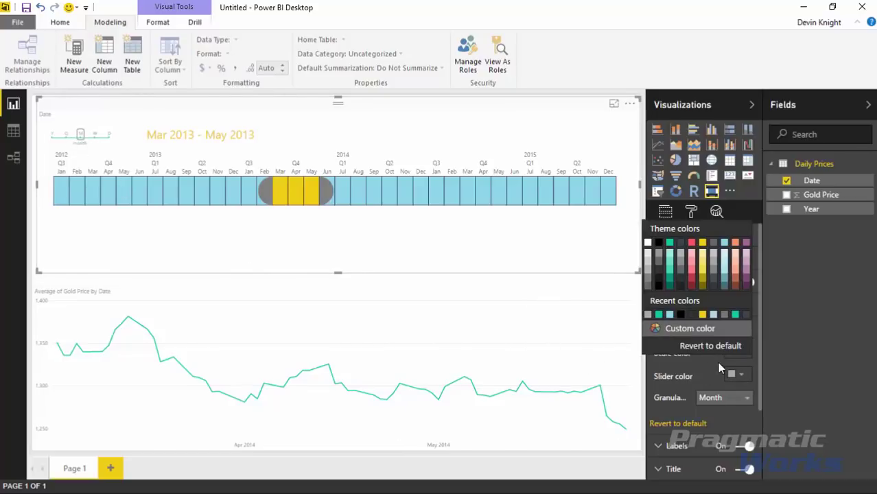
{"action": "left_click", "coordinate": [702, 242]}
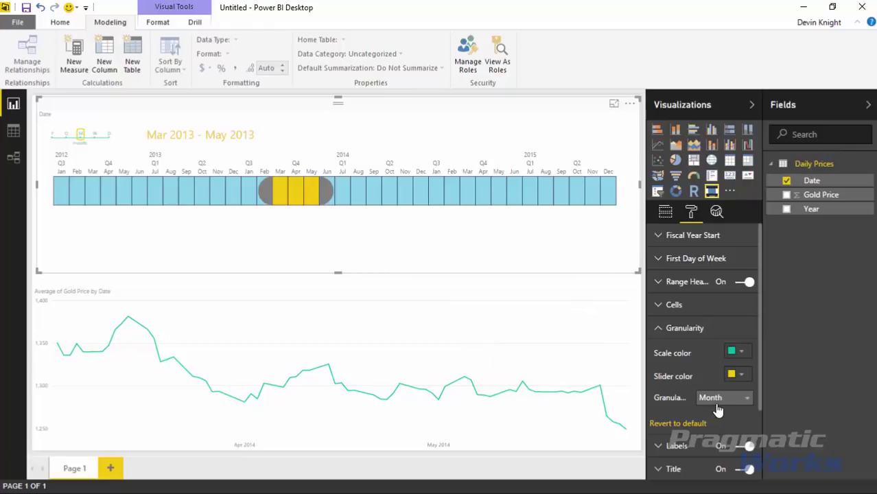
Try the timeline at quarter, year, month and week granularity, and return it to month.
{"action": "left_click", "coordinate": [738, 405]}
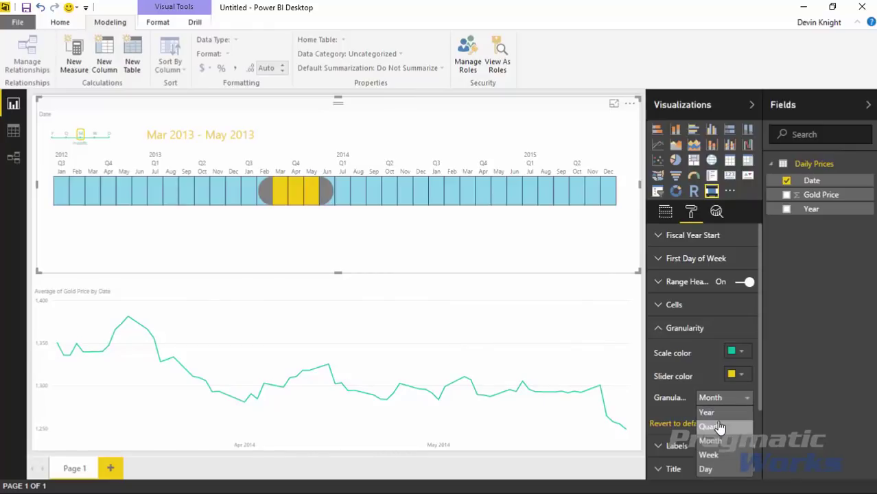
{"action": "left_click", "coordinate": [710, 426]}
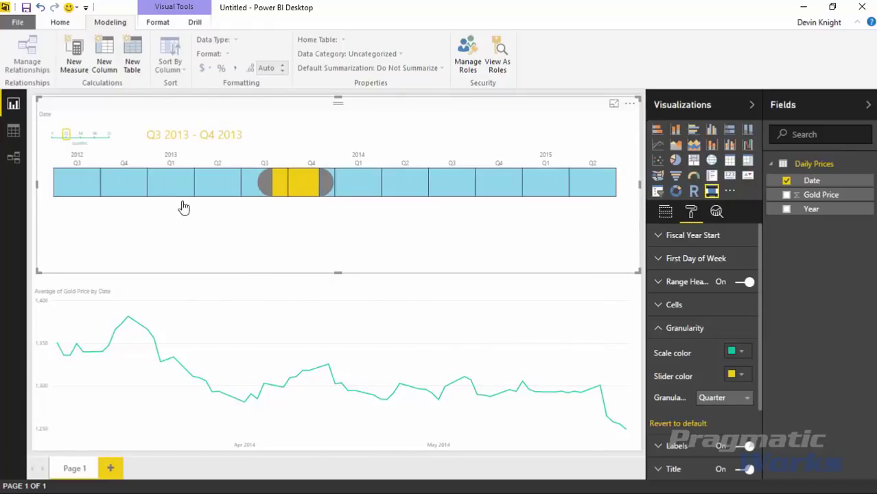
{"action": "left_click", "coordinate": [738, 398]}
{"action": "left_click", "coordinate": [710, 412]}
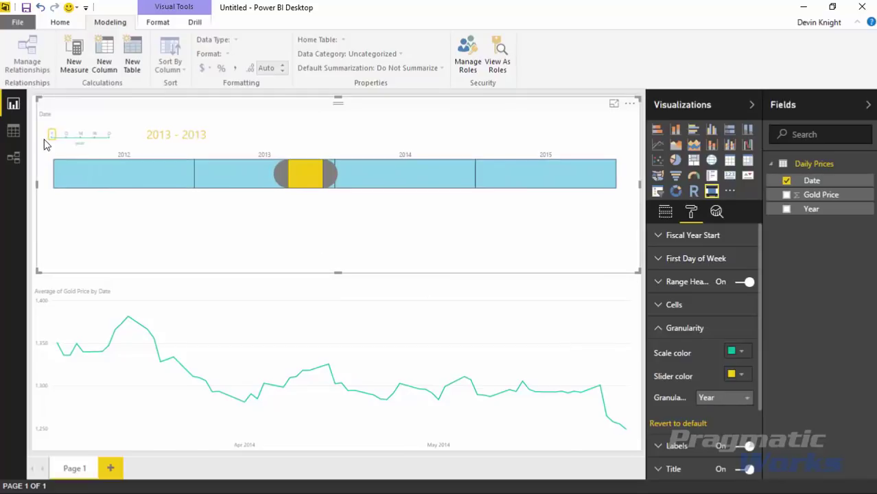
{"action": "left_click_drag", "start_coordinate": [57, 142], "coordinate": [75, 147]}
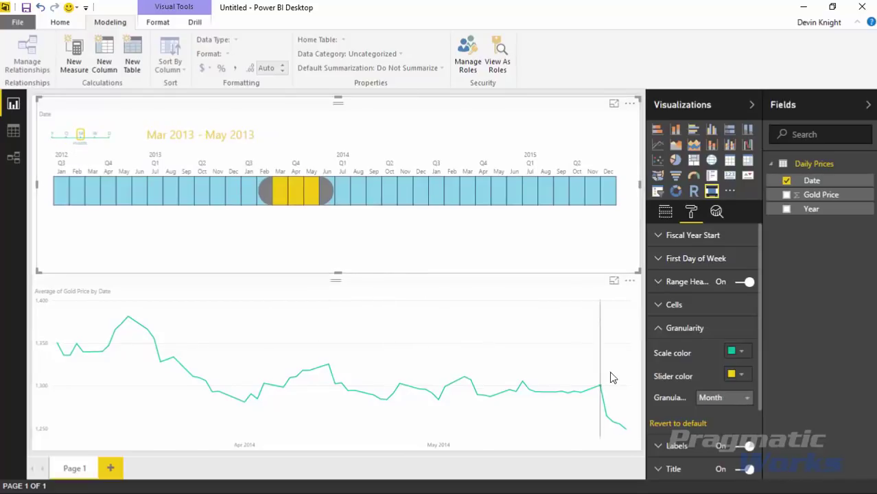
{"action": "left_click", "coordinate": [93, 136]}
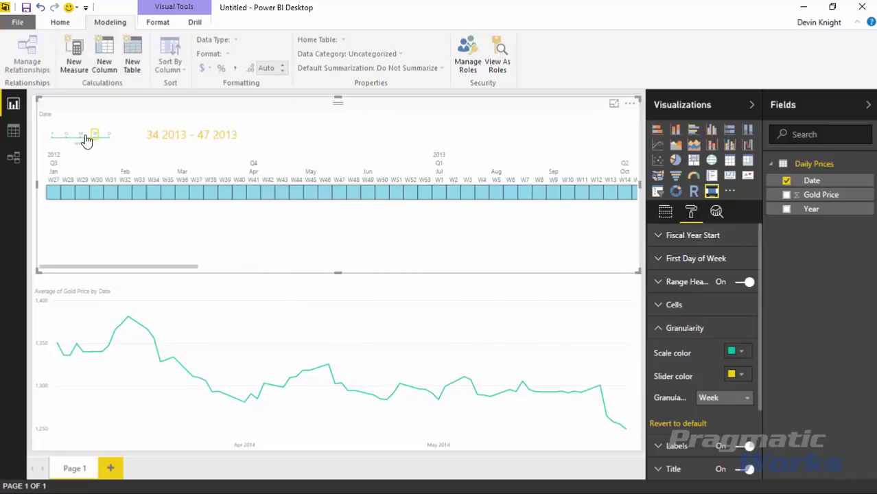
{"action": "left_click", "coordinate": [78, 137]}
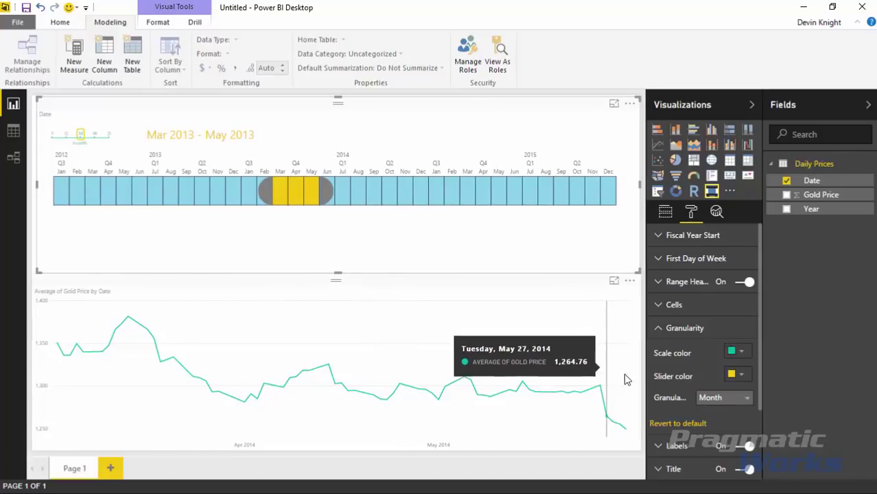
{"action": "left_click", "coordinate": [657, 328]}
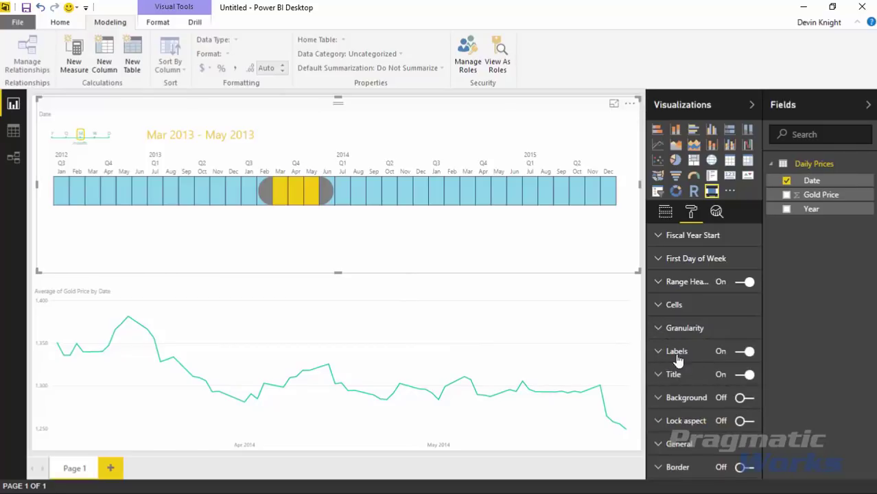
Switch the timeline's labels off and back on, and try a black font color with 13 pt text on them.
{"action": "left_click", "coordinate": [745, 354]}
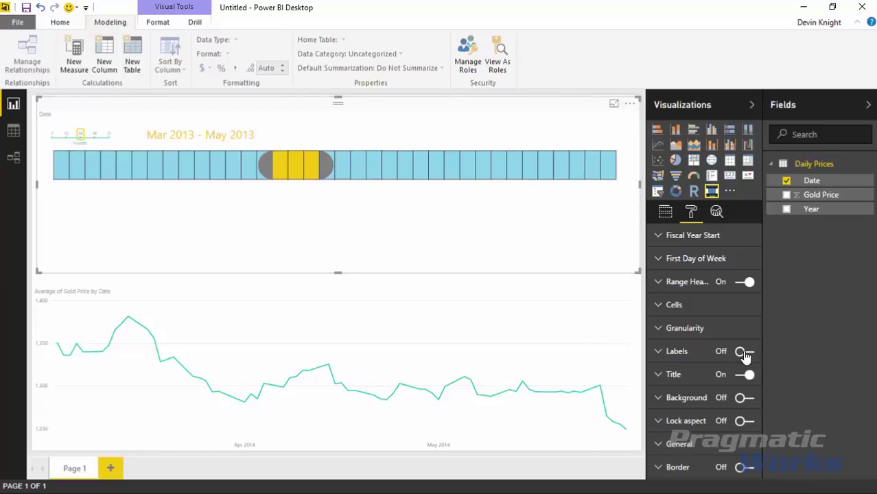
{"action": "left_click", "coordinate": [744, 353]}
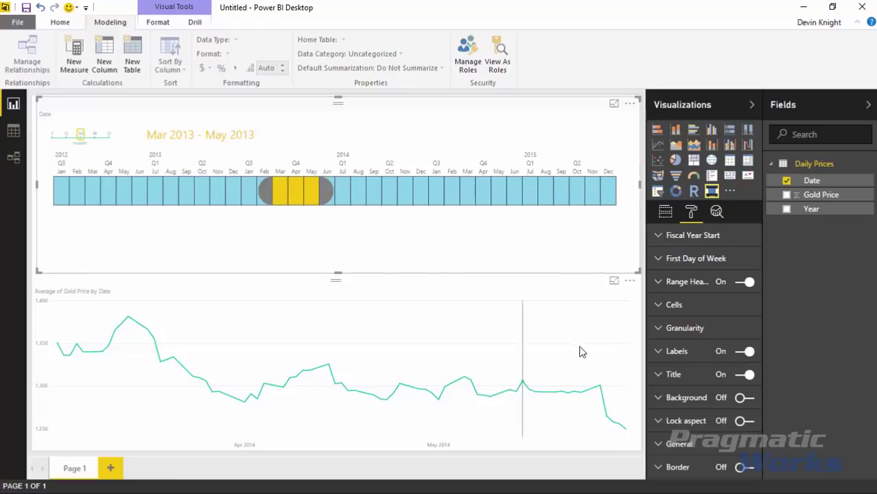
{"action": "left_click", "coordinate": [659, 355]}
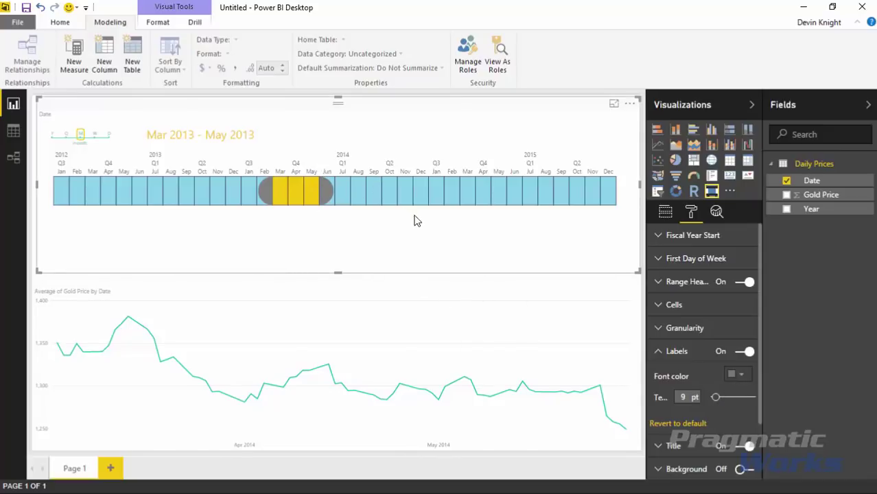
{"action": "left_click", "coordinate": [739, 374]}
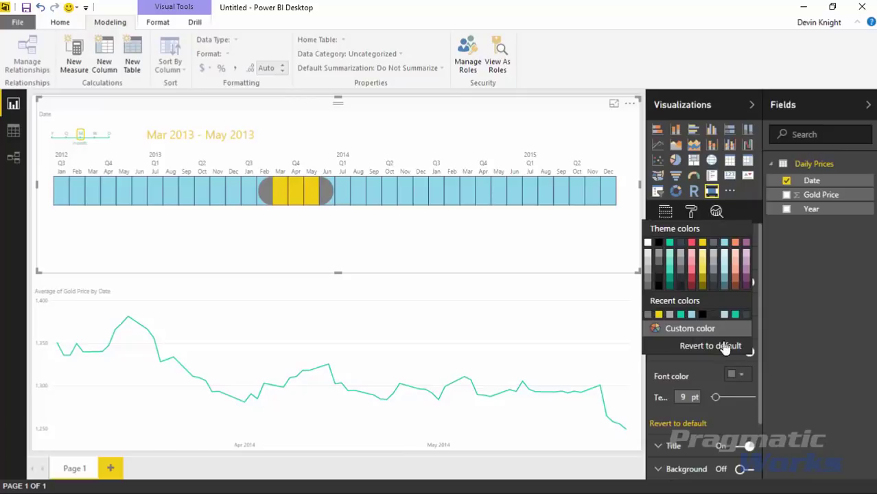
{"action": "left_click", "coordinate": [659, 243]}
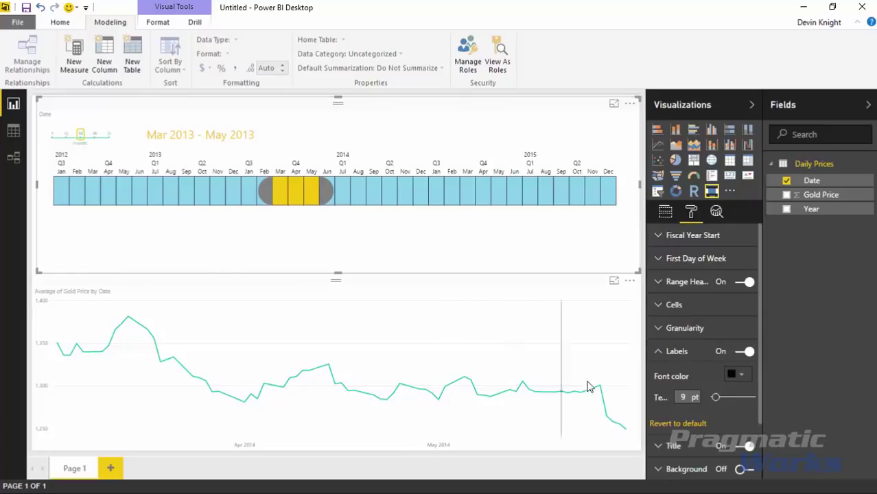
{"action": "left_click_drag", "start_coordinate": [714, 399], "coordinate": [719, 399]}
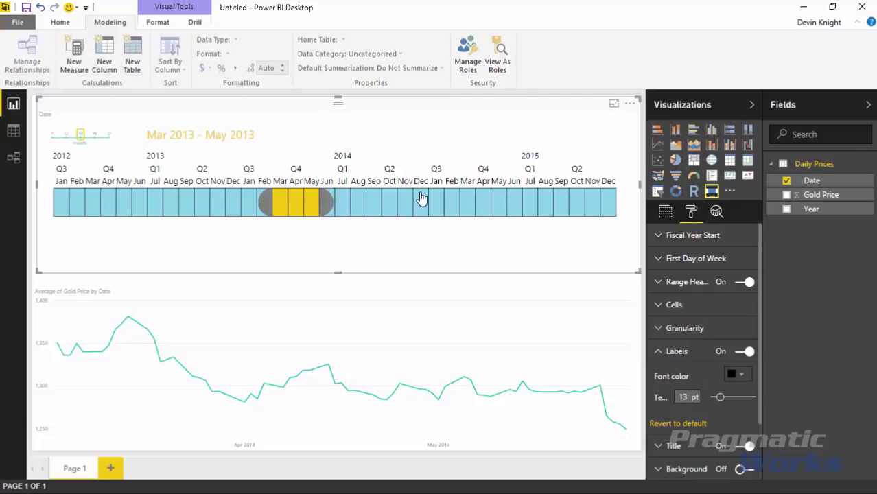
Compare how the enlarged labels fit at quarter, week and day granularity, and finish on week granularity.
{"action": "left_click", "coordinate": [65, 134]}
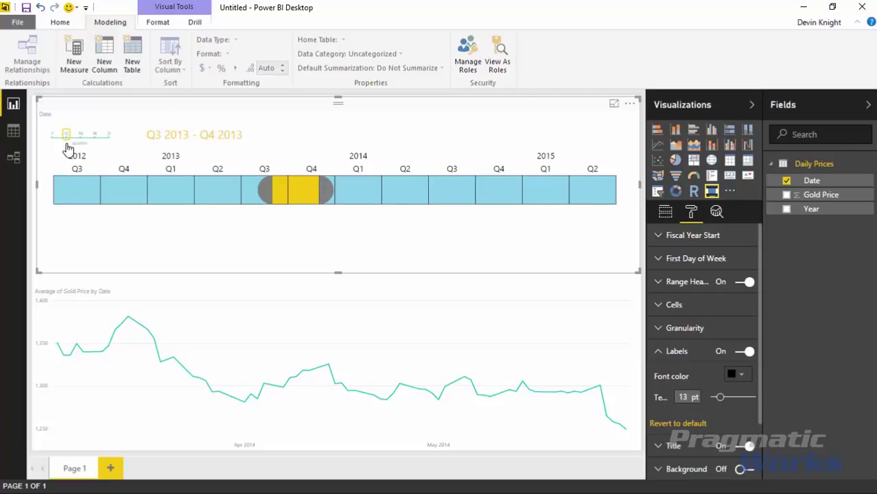
{"action": "left_click", "coordinate": [94, 134]}
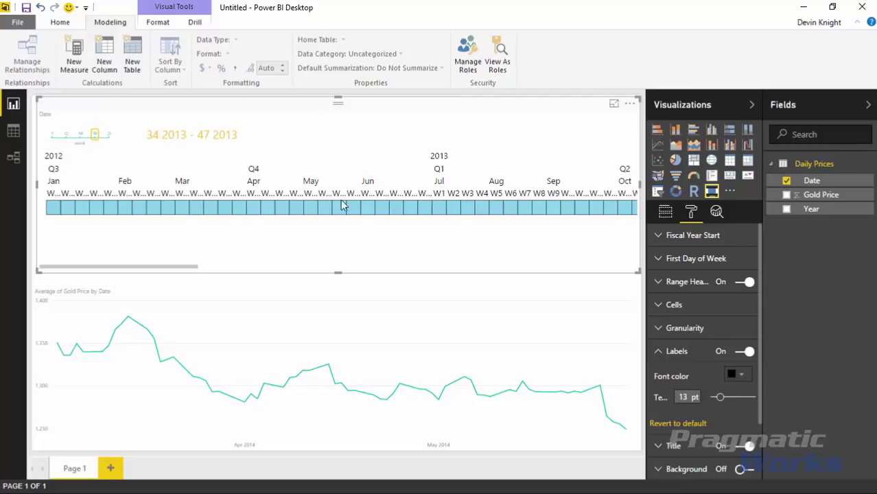
{"action": "left_click", "coordinate": [108, 135]}
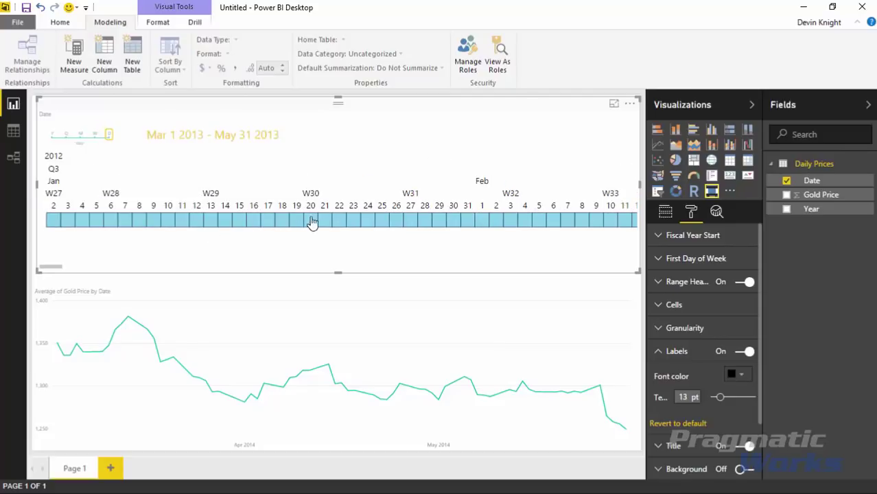
{"action": "left_click", "coordinate": [94, 134]}
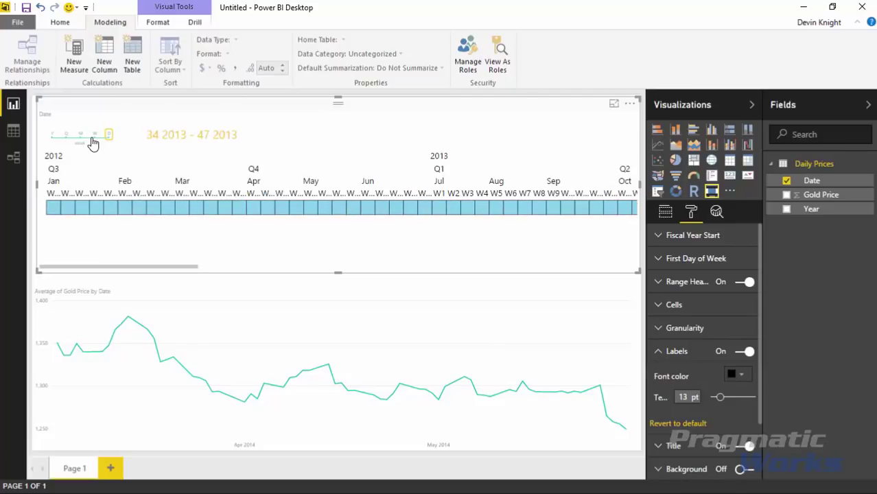
Revert the timeline's label formatting to default and set the label font color to black.
{"action": "mouse_move", "coordinate": [721, 398]}
{"action": "left_mouse_down"}
{"action": "mouse_move", "coordinate": [735, 400]}
{"action": "mouse_move", "coordinate": [714, 398]}
{"action": "left_mouse_up"}
{"action": "left_click", "coordinate": [690, 426]}
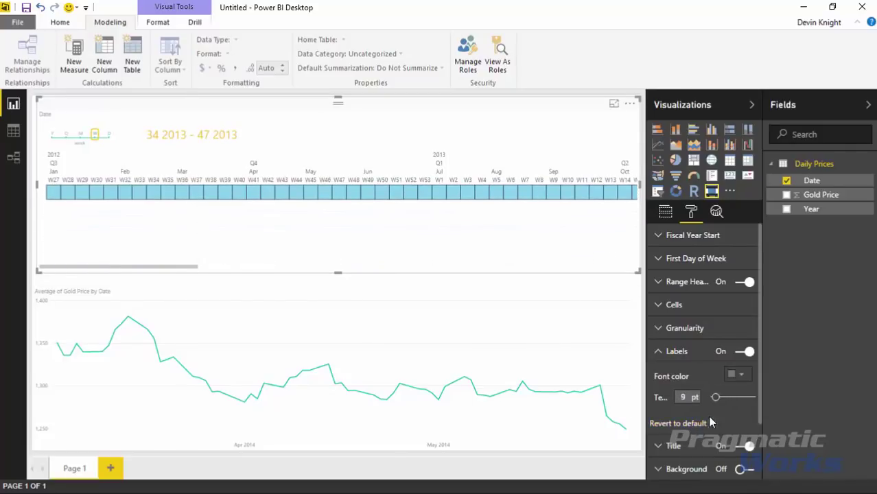
{"action": "left_click", "coordinate": [735, 375]}
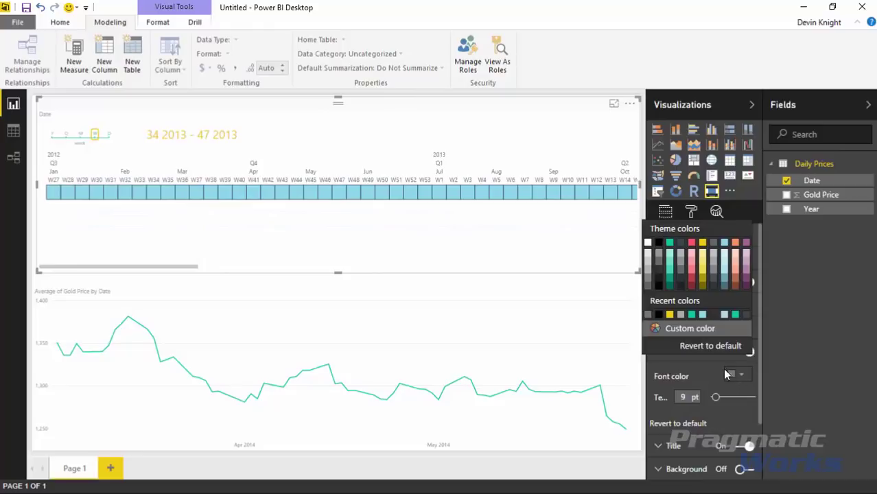
{"action": "left_click", "coordinate": [664, 253]}
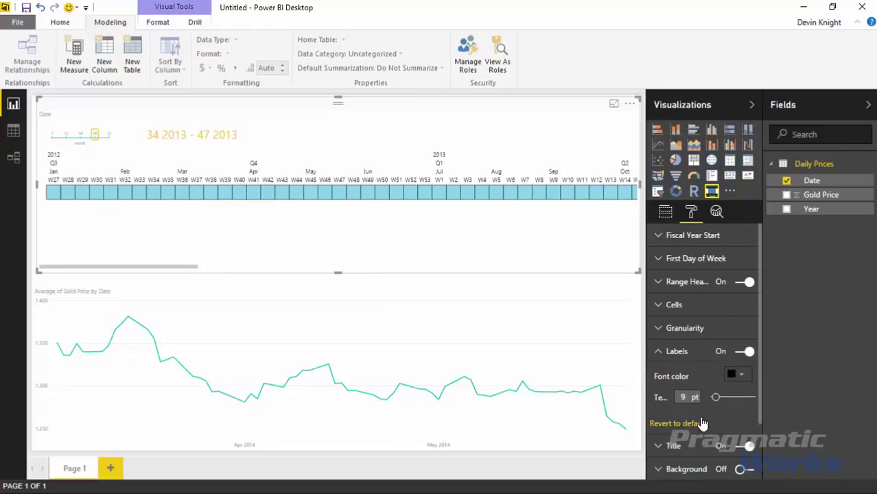
{"action": "left_click", "coordinate": [659, 354]}
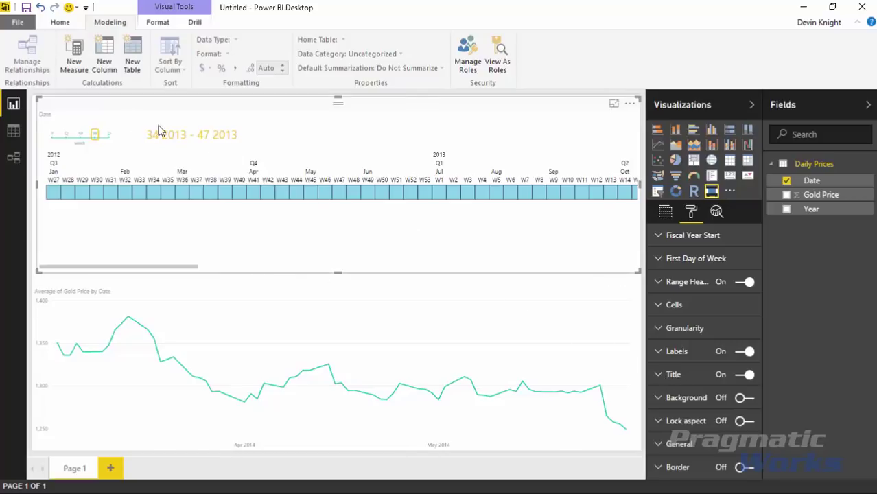
Title the timeline "Date Filter" and format the title as centered, 20 pt, black text.
{"action": "left_click", "coordinate": [657, 374]}
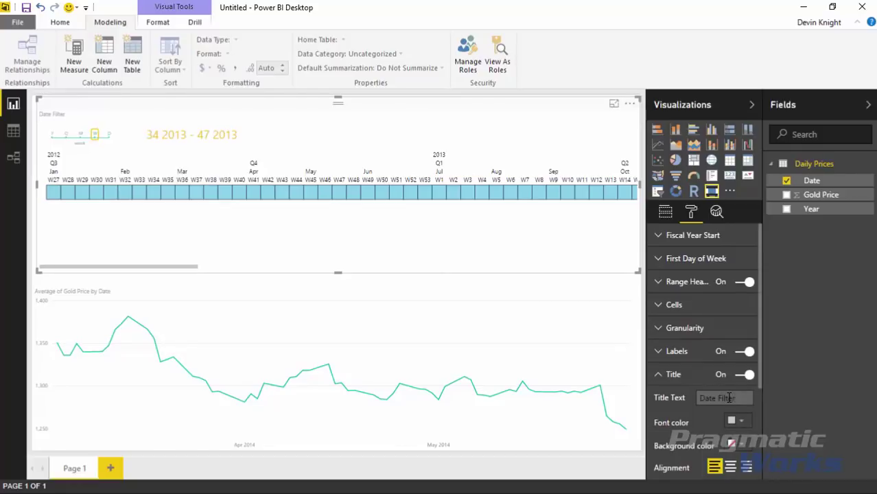
{"action": "left_click", "coordinate": [731, 467]}
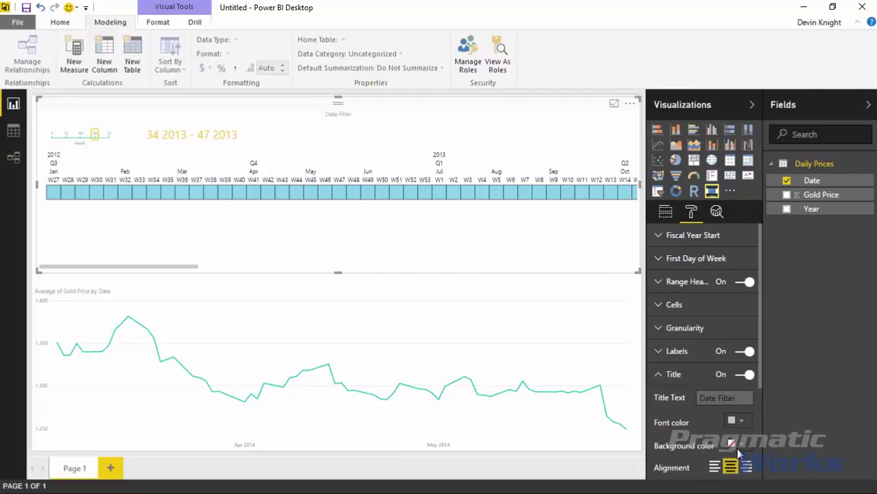
{"action": "scroll", "coordinate": [745, 425], "scroll_direction": "down", "scroll_amount": 1}
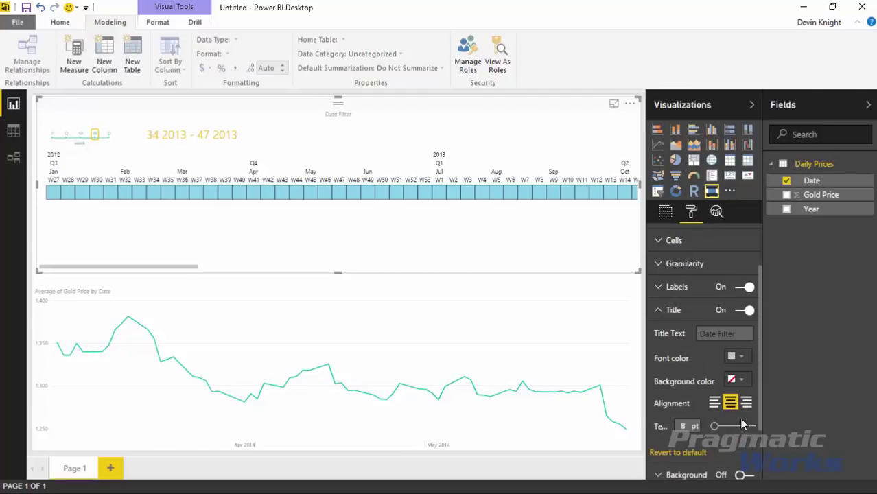
{"action": "left_click_drag", "start_coordinate": [716, 429], "coordinate": [729, 427]}
{"action": "left_click", "coordinate": [740, 356]}
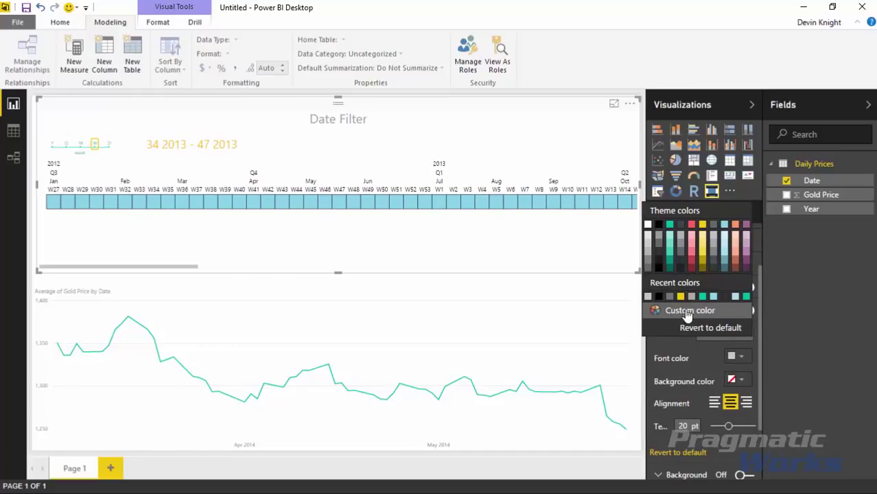
{"action": "left_click", "coordinate": [659, 229]}
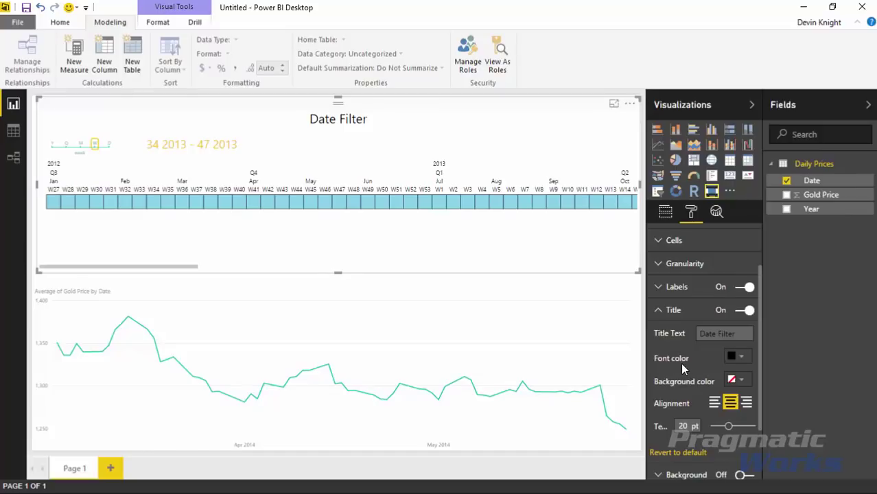
{"action": "left_click", "coordinate": [661, 313]}
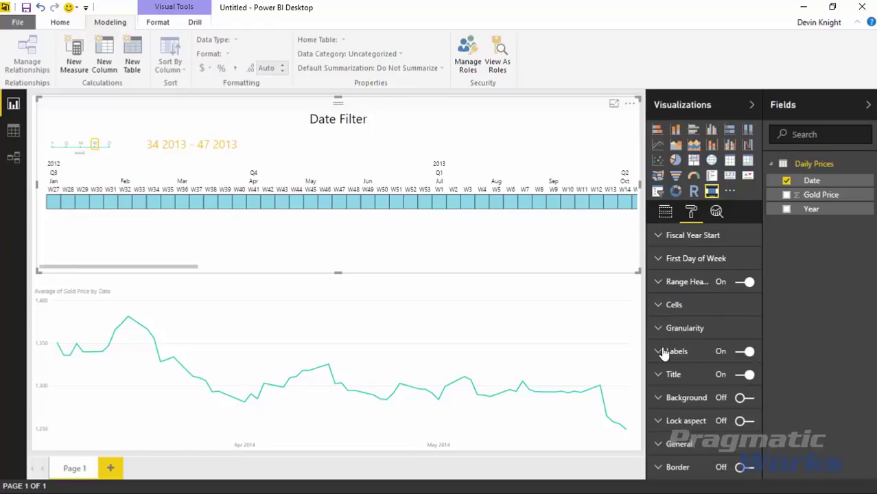
Turn on the timeline's background, try a gray background color, and revert the background to default.
{"action": "left_click", "coordinate": [661, 400]}
{"action": "scroll", "coordinate": [729, 365], "scroll_direction": "down", "scroll_amount": 1}
{"action": "left_click", "coordinate": [747, 327]}
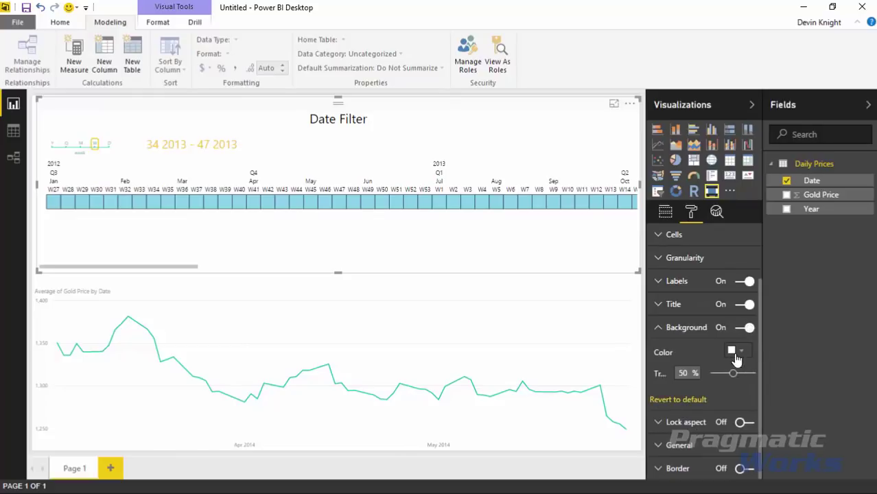
{"action": "left_click", "coordinate": [735, 351]}
{"action": "left_click", "coordinate": [712, 249]}
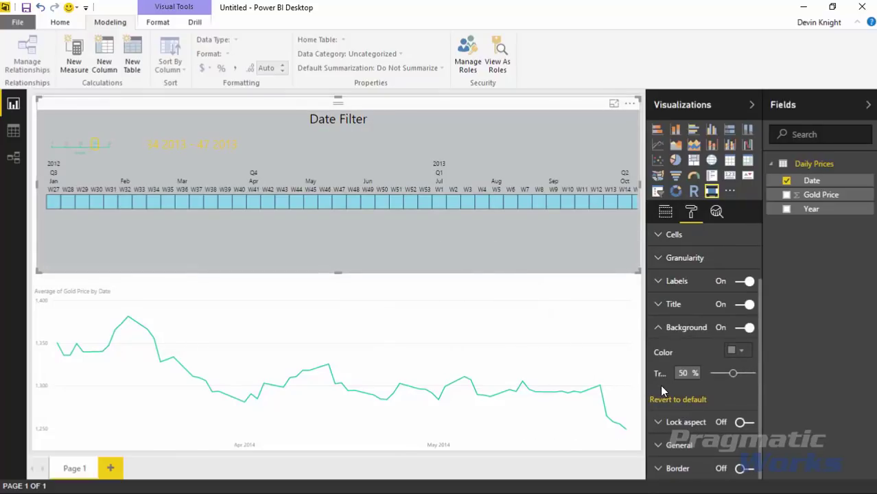
{"action": "left_click", "coordinate": [685, 401]}
{"action": "left_click", "coordinate": [657, 329]}
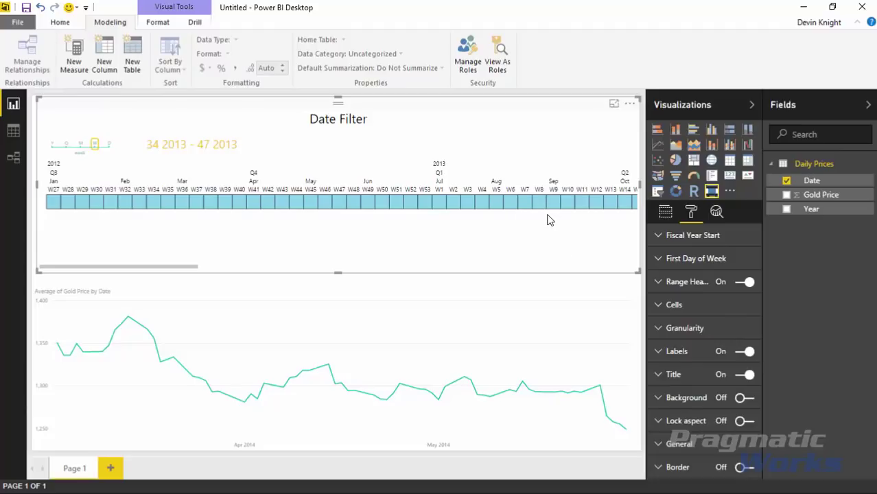
Look at the timeline's general position and size settings, and switch its border on and back off.
{"action": "left_click", "coordinate": [660, 445]}
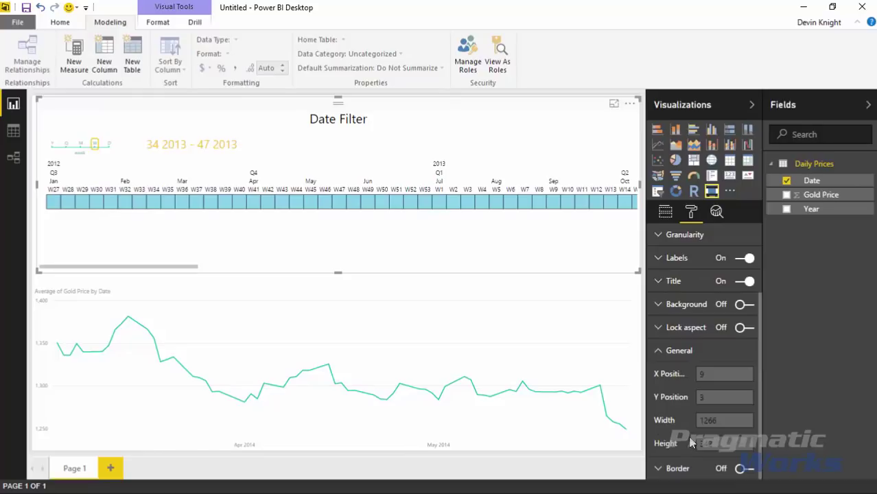
{"action": "left_click", "coordinate": [659, 350]}
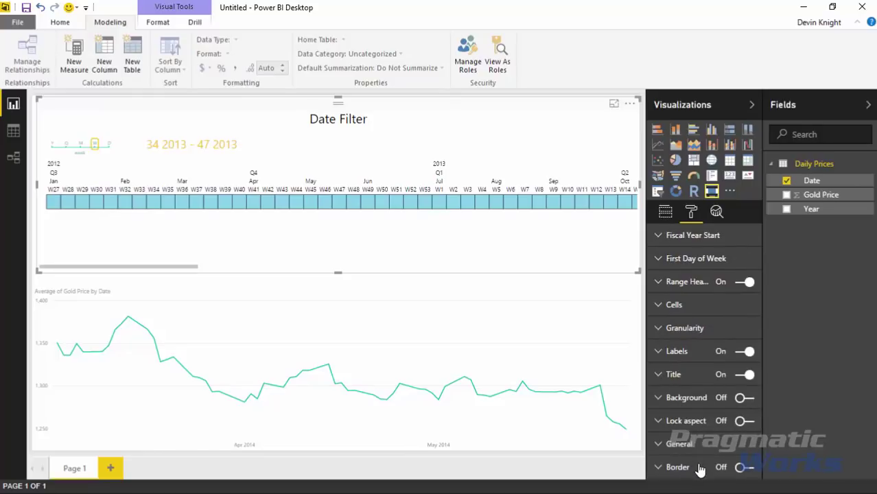
{"action": "left_click", "coordinate": [745, 468]}
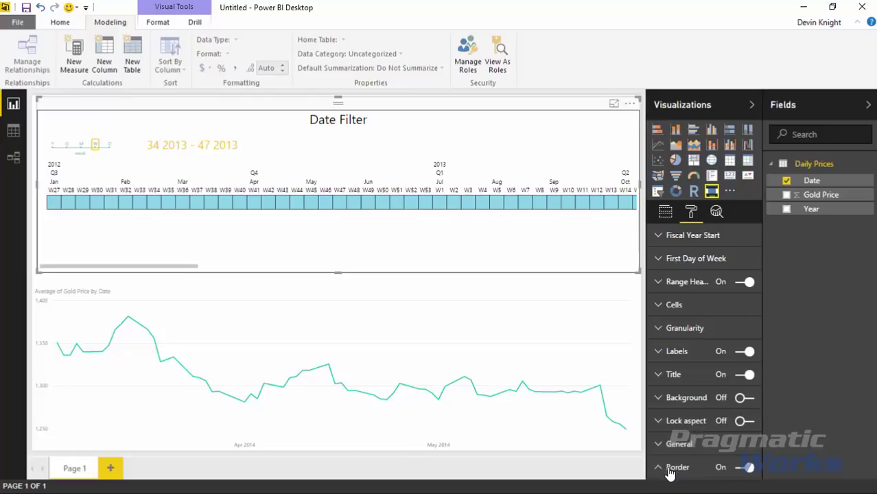
{"action": "scroll", "coordinate": [669, 473], "scroll_direction": "down", "scroll_amount": 2}
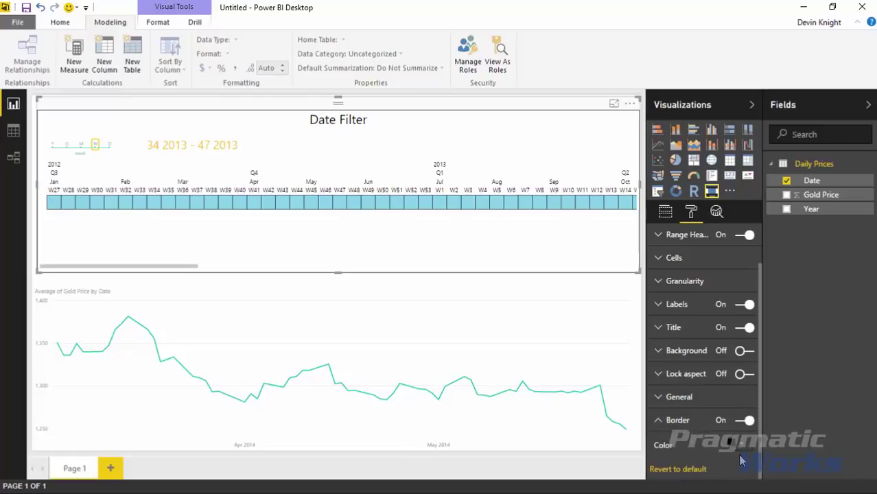
{"action": "left_click", "coordinate": [743, 420]}
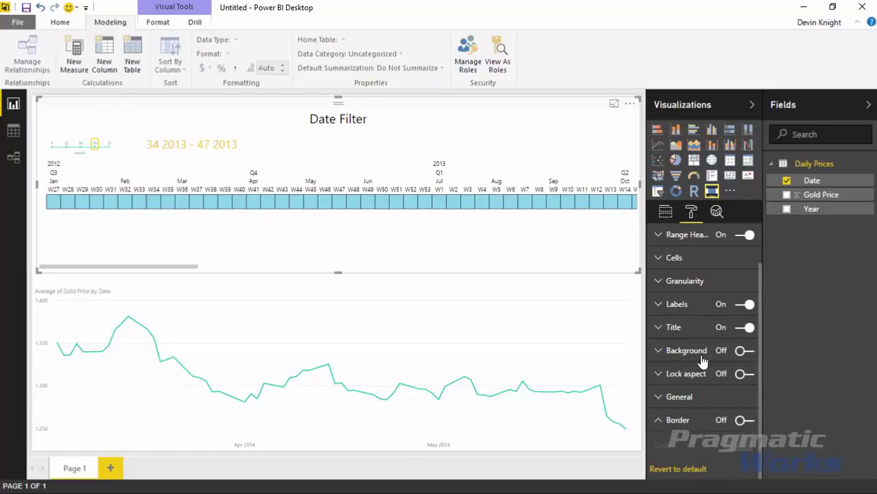
{"action": "scroll", "coordinate": [678, 426], "scroll_direction": "up", "scroll_amount": 2}
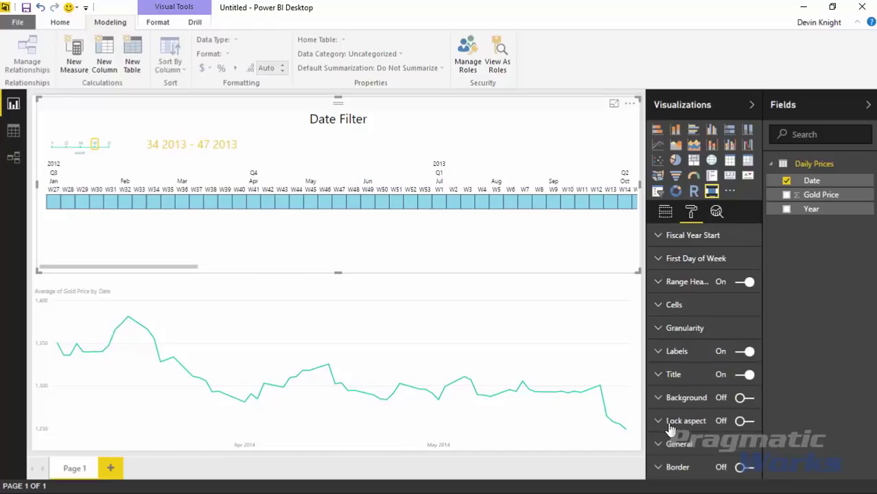